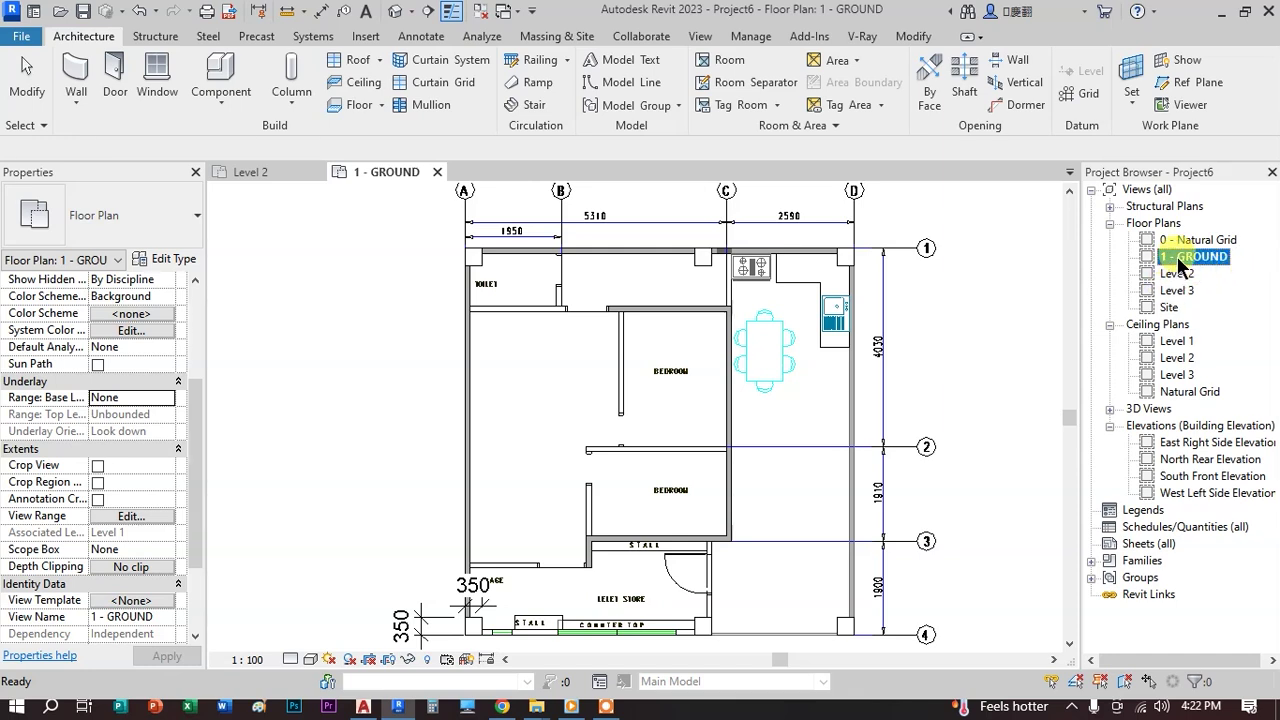
- Compare the Level 2 floor plan with the 1 - GROUND floor plan by opening them alternately
{"action": "left_click", "coordinate": [1190, 274]}
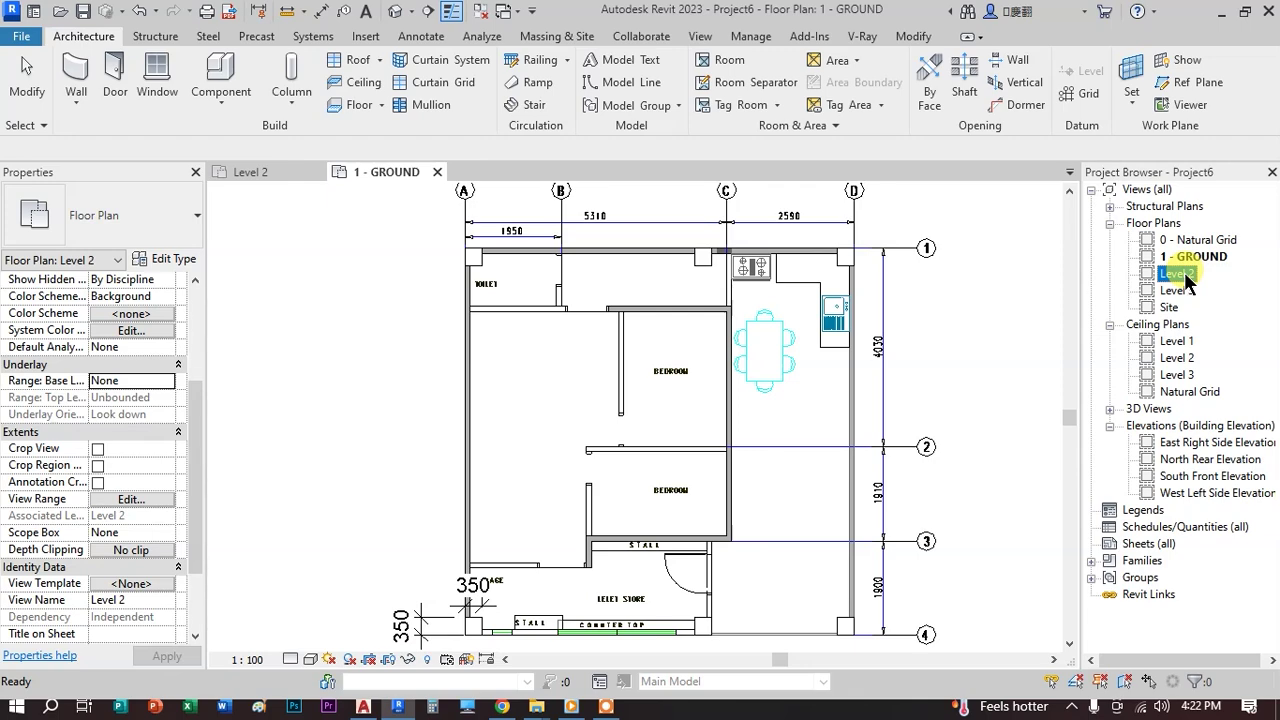
{"action": "double_click", "coordinate": [1178, 274]}
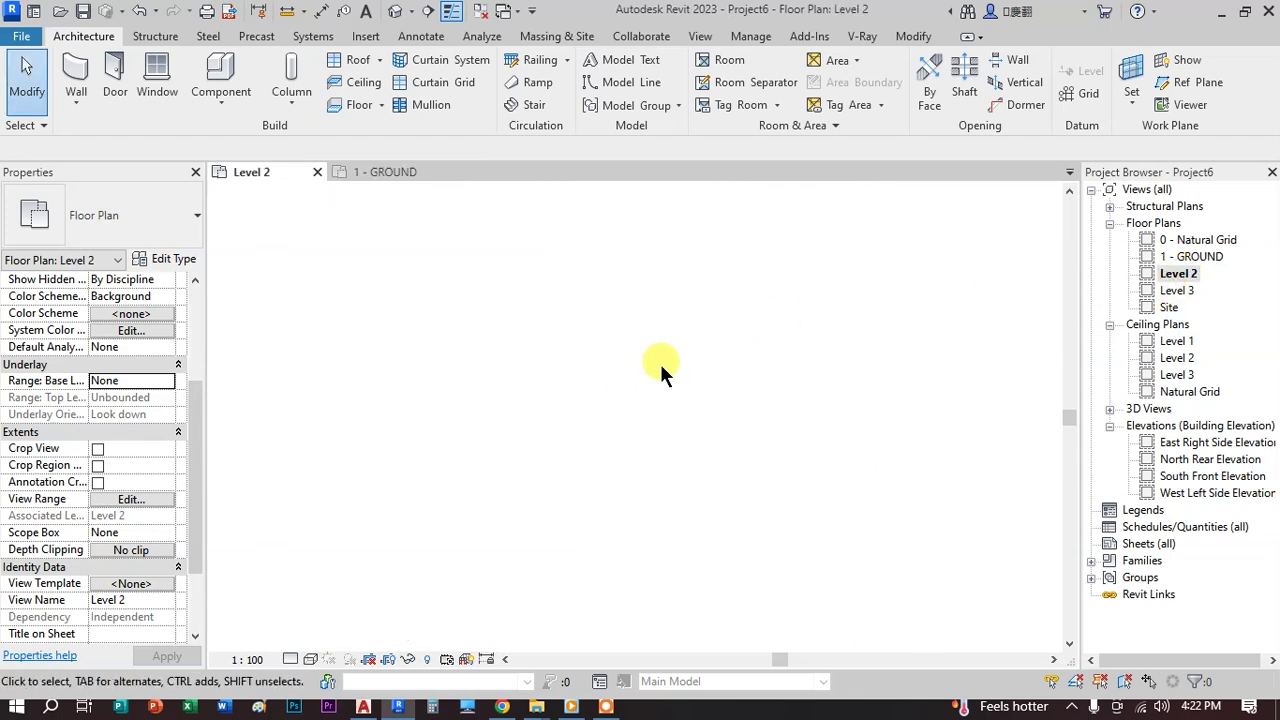
{"action": "double_click", "coordinate": [1187, 252]}
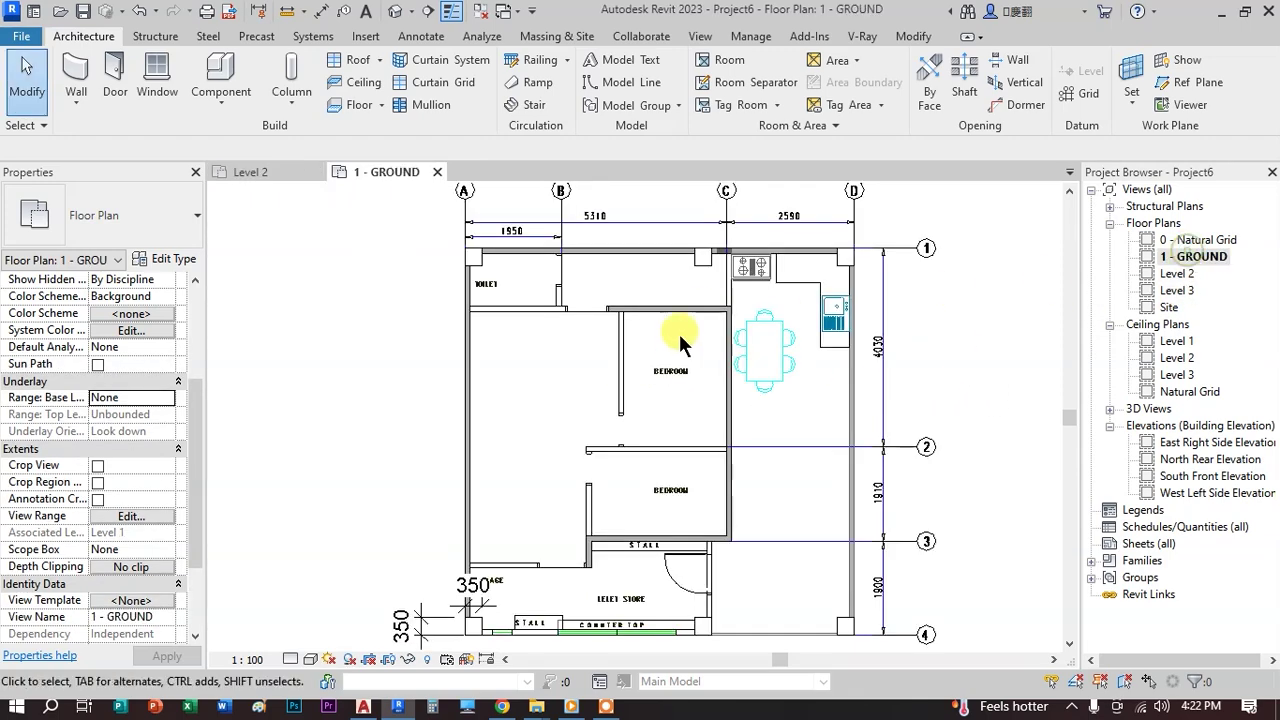
{"action": "double_click", "coordinate": [1177, 273]}
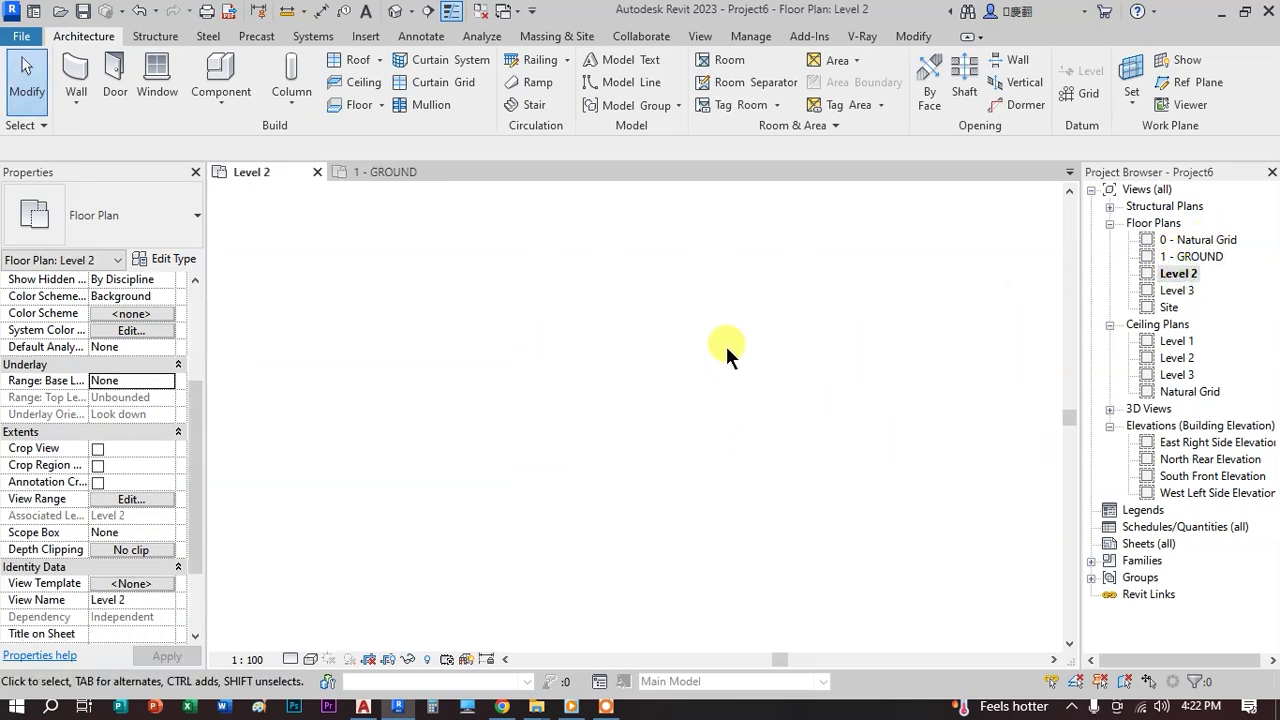
{"action": "double_click", "coordinate": [1201, 257]}
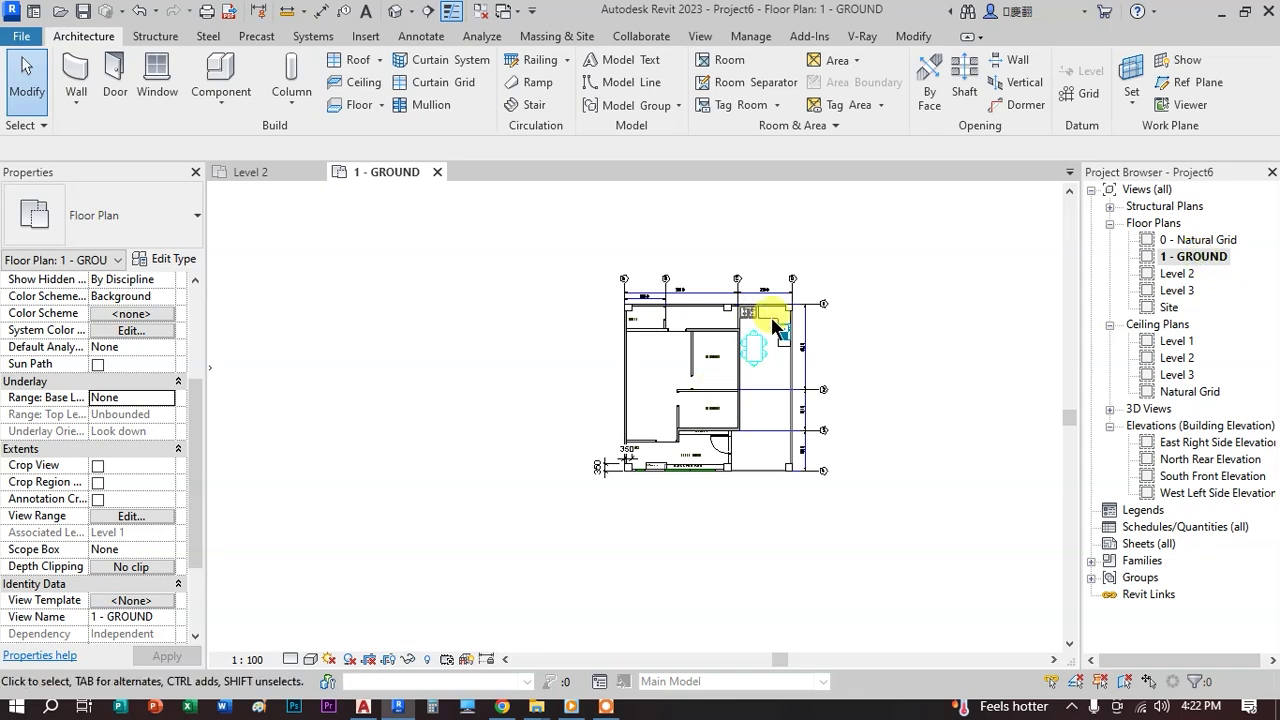
{"action": "scroll", "coordinate": [848, 330], "scroll_direction": "up", "scroll_amount": 2}
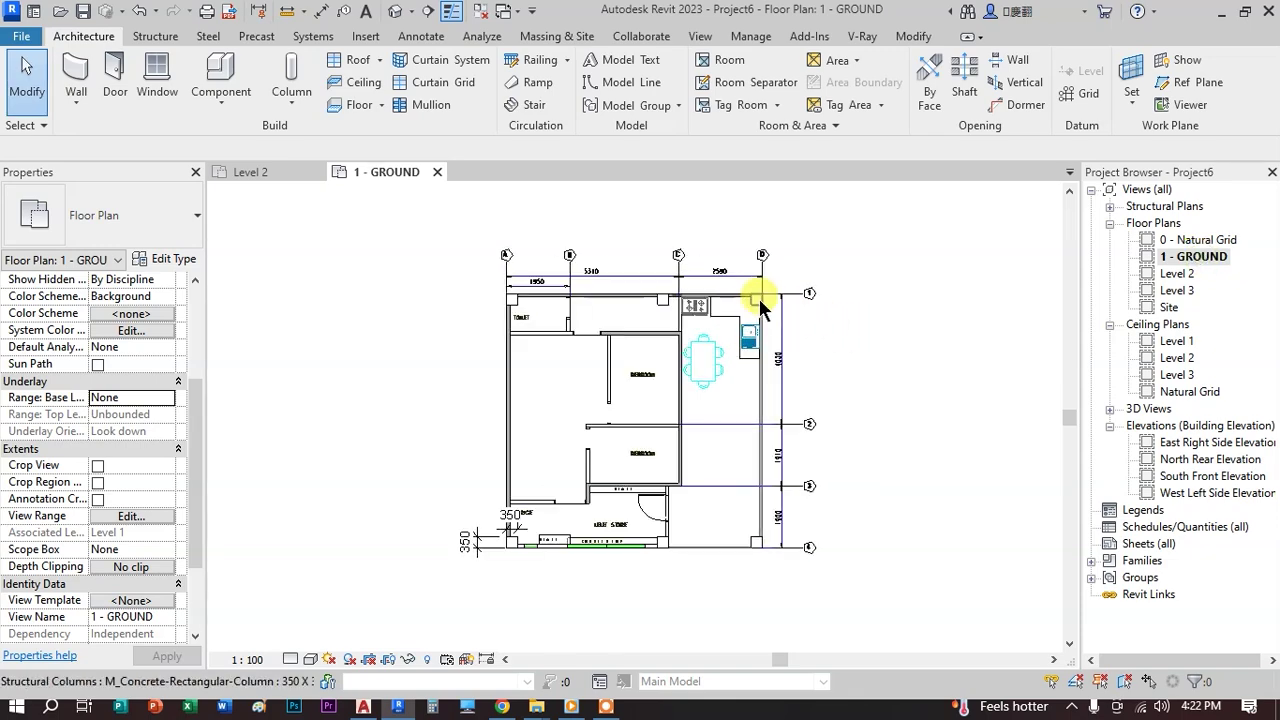
- Open the Level 2 floor plan and set its underlay range base level to Level 1
{"action": "double_click", "coordinate": [1177, 274]}
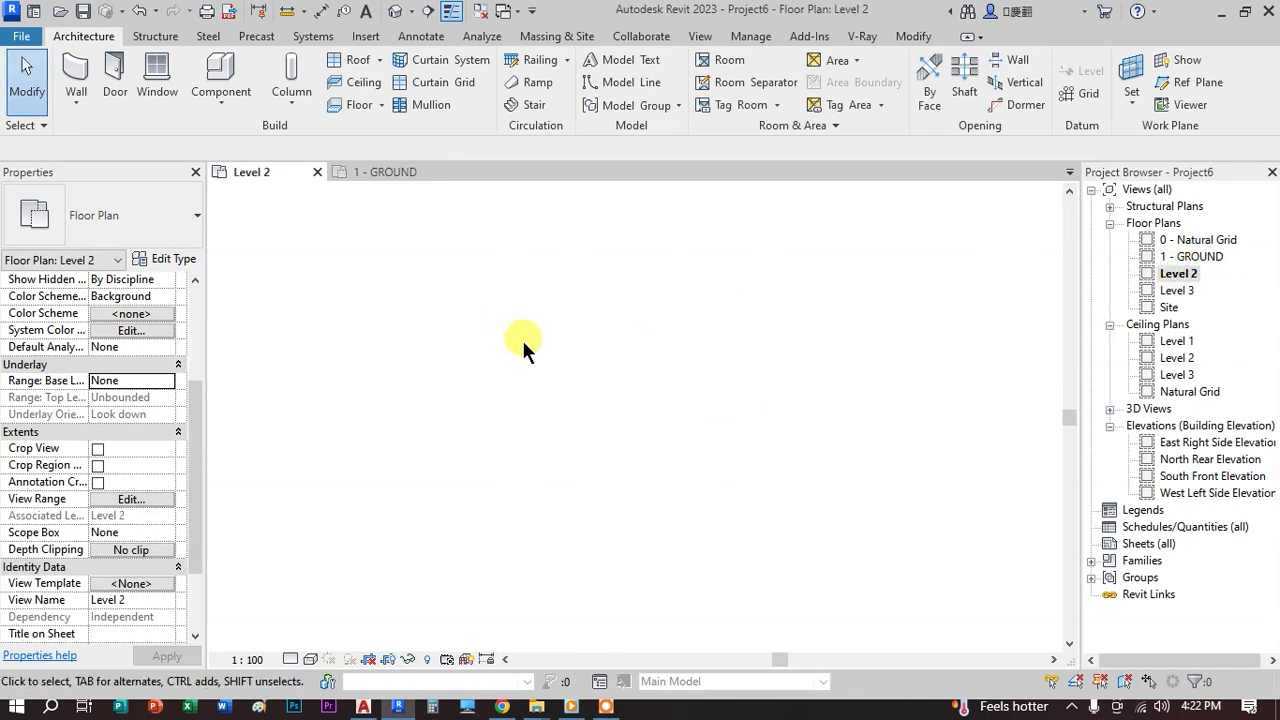
{"action": "left_click", "coordinate": [22, 364]}
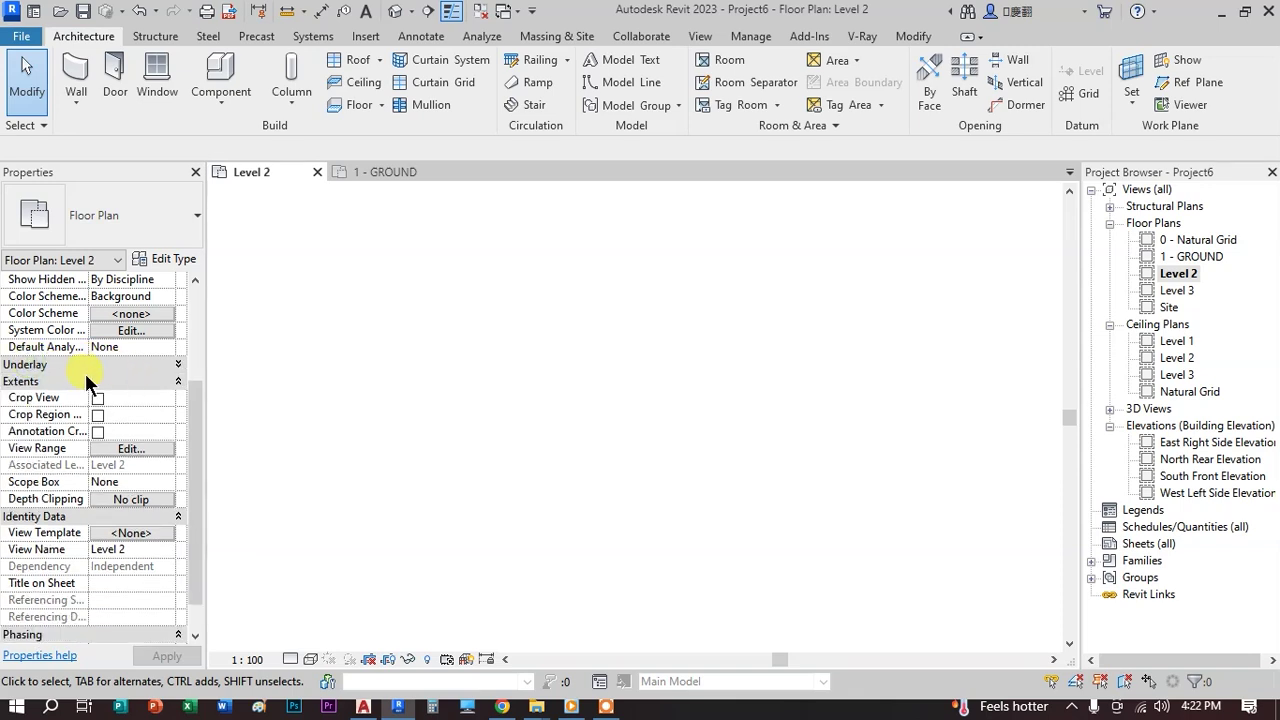
{"action": "left_click", "coordinate": [177, 365]}
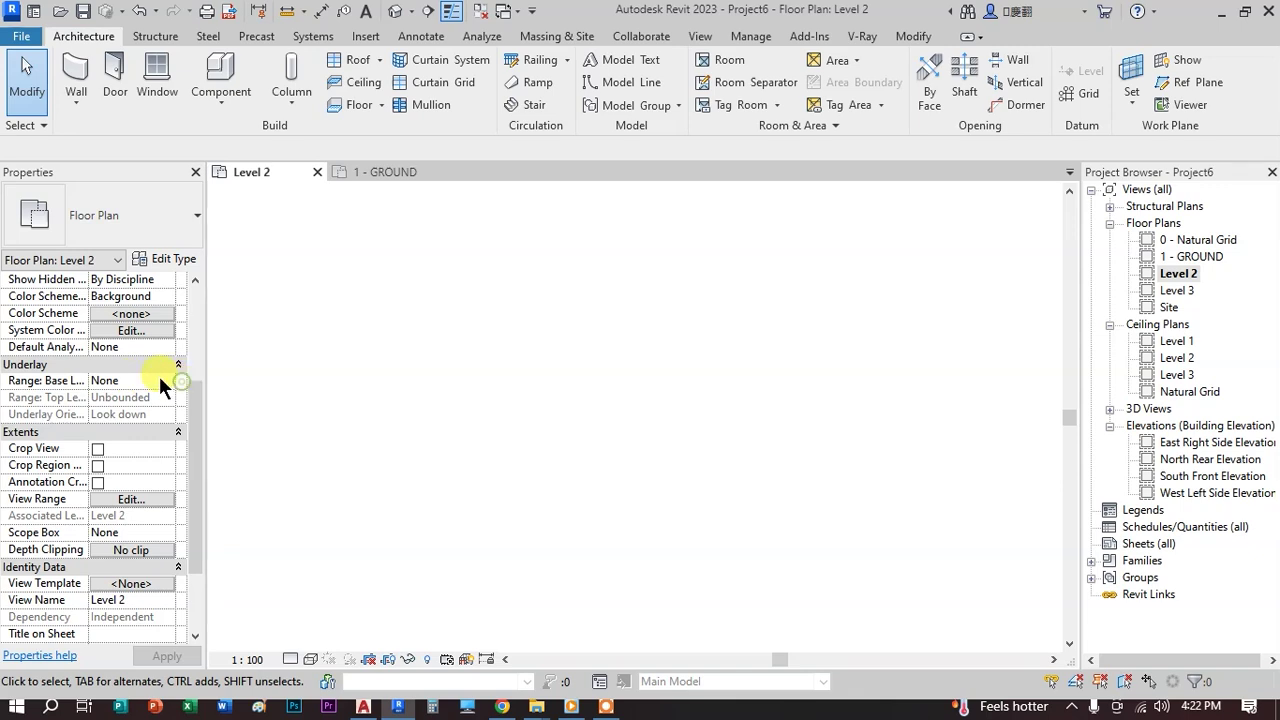
{"action": "left_click", "coordinate": [162, 380]}
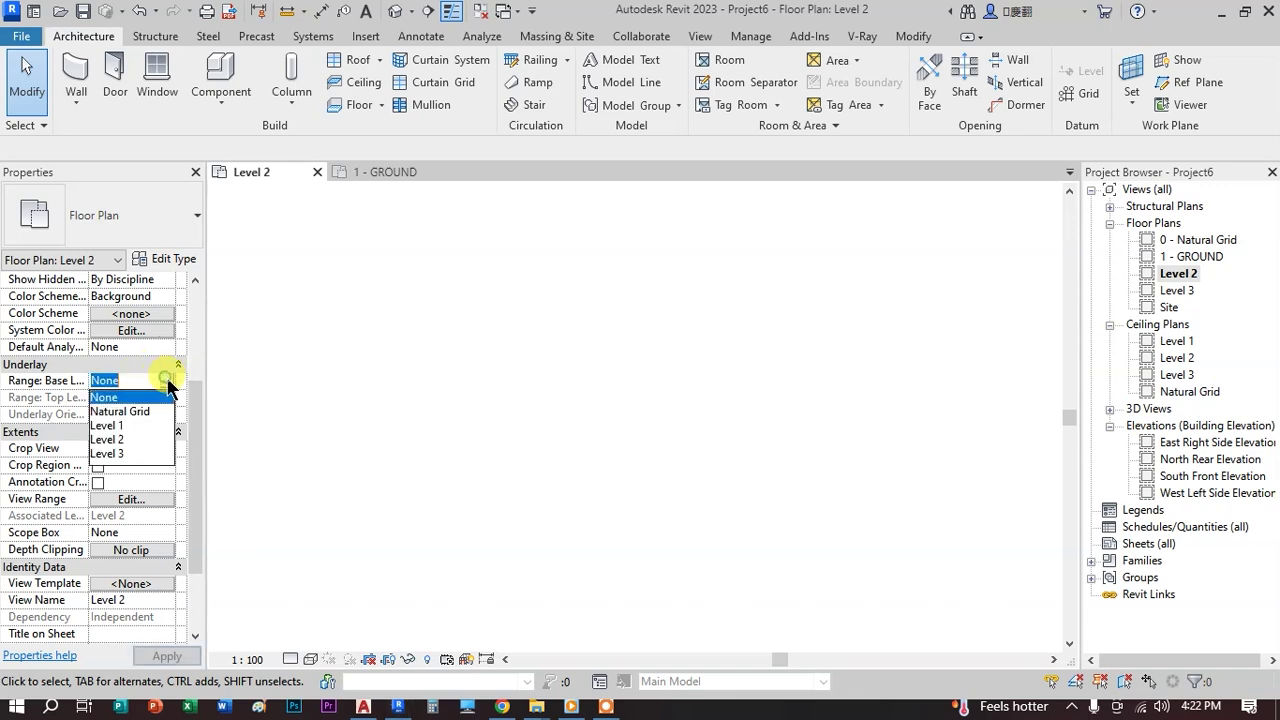
{"action": "left_click", "coordinate": [114, 425]}
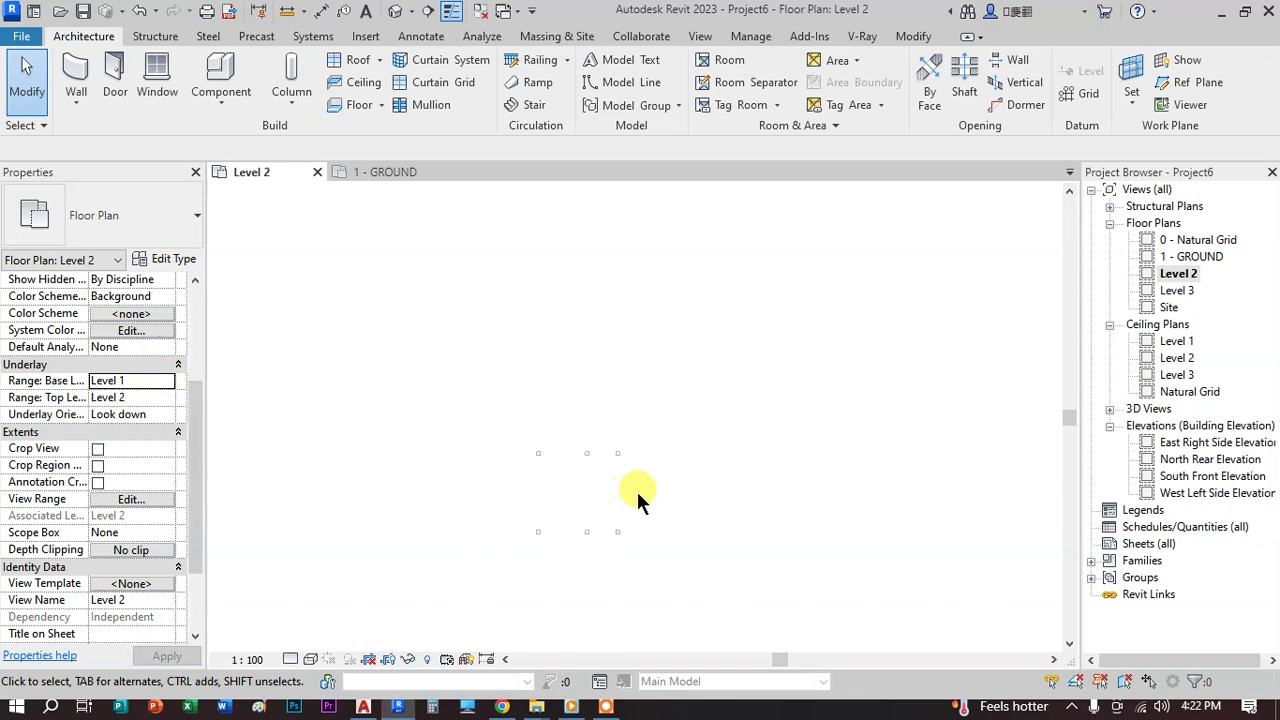
{"action": "middle_click_drag", "start_coordinate": [531, 412], "coordinate": [581, 304]}
{"action": "scroll", "coordinate": [580, 297], "scroll_direction": "up", "scroll_amount": 1}
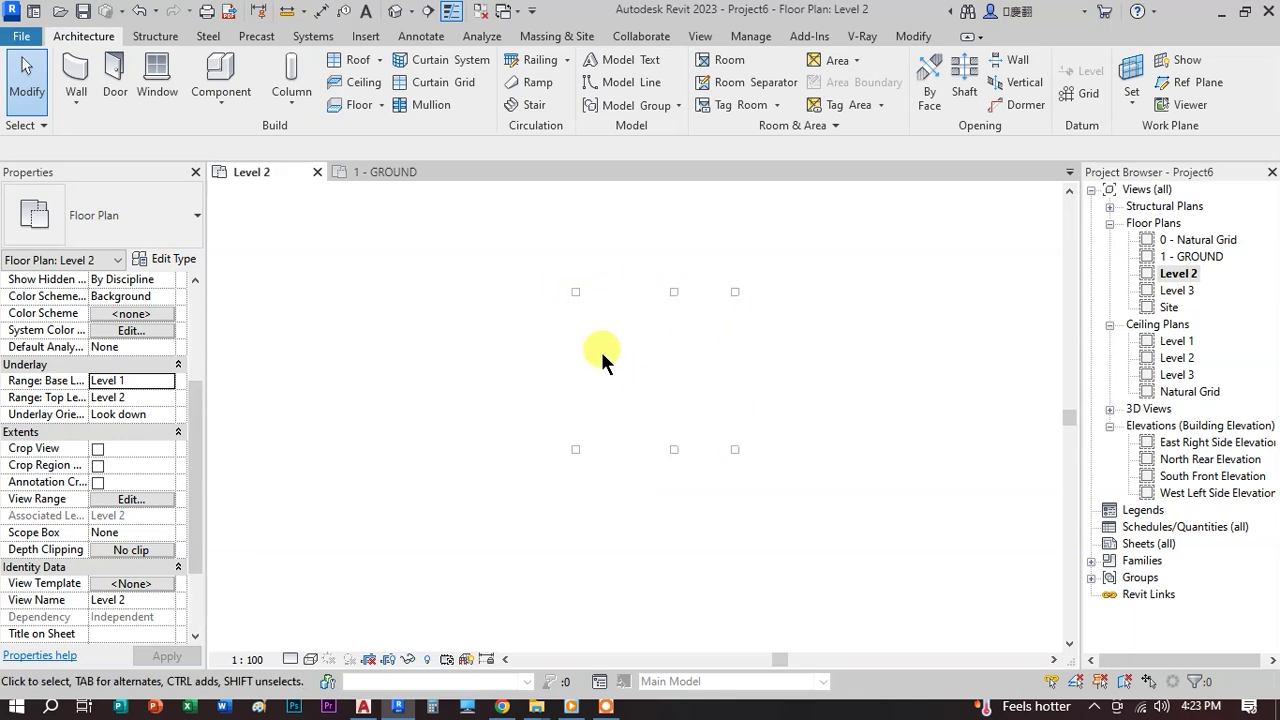
- Set the Level 2 view range offsets to -300 for both the bottom and the view depth
{"action": "left_click", "coordinate": [125, 503]}
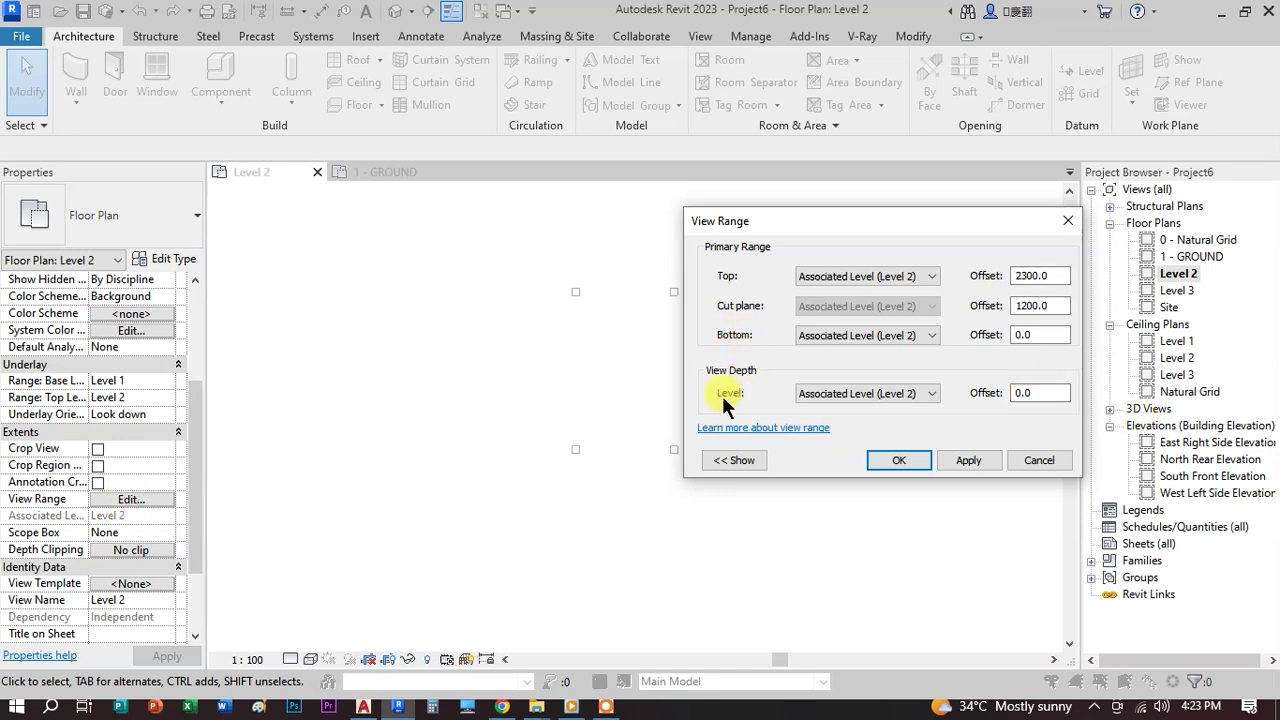
{"action": "double_click", "coordinate": [1045, 334]}
{"action": "type", "text": "-30"}
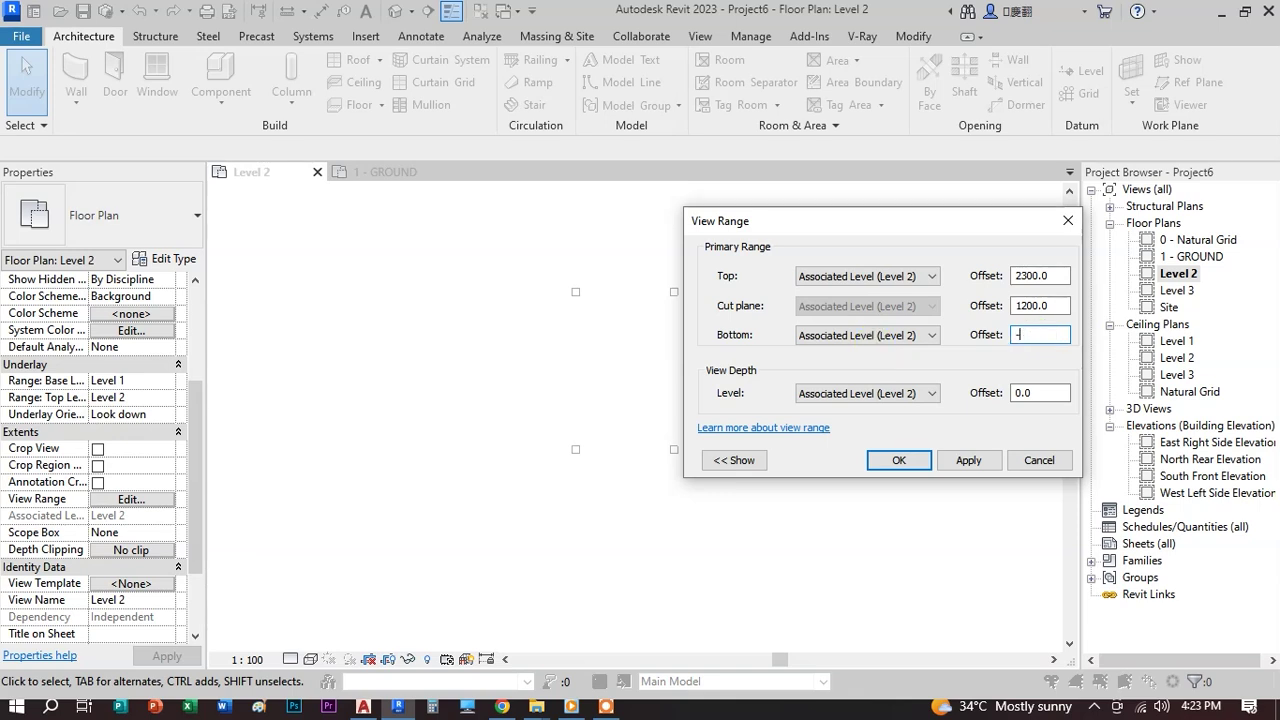
{"action": "double_click", "coordinate": [1045, 392]}
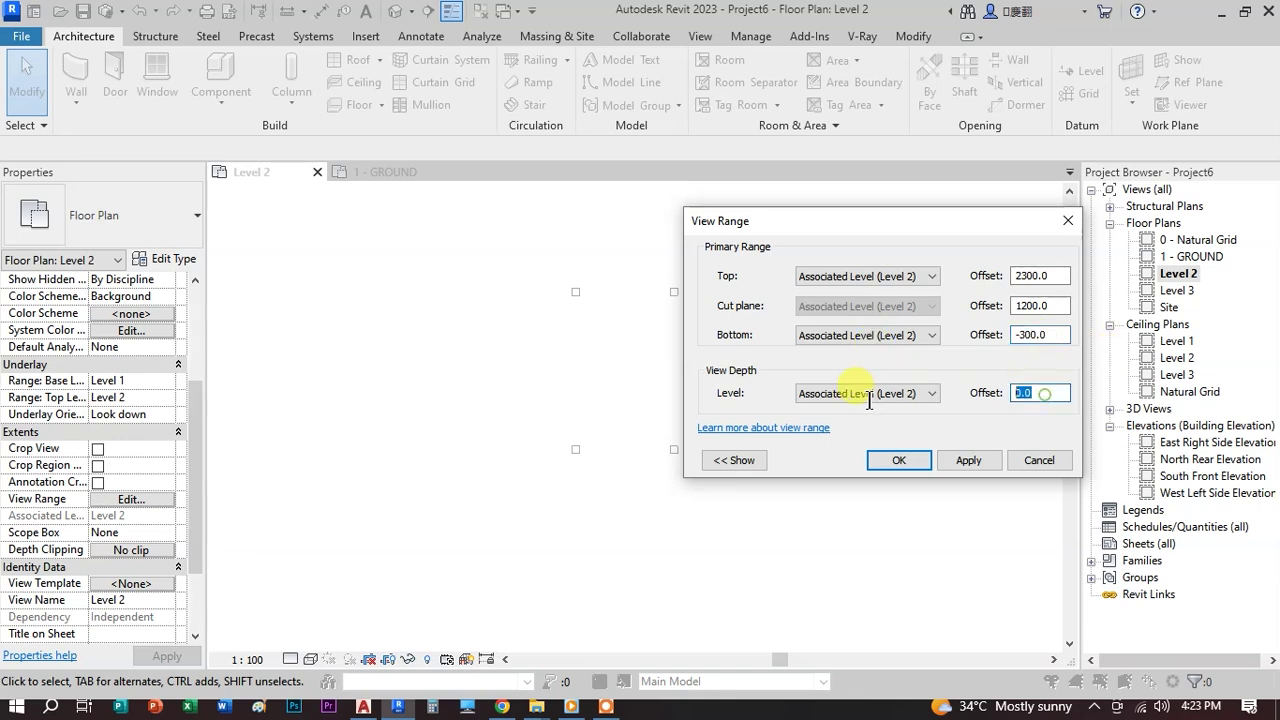
{"action": "type", "text": "-300"}
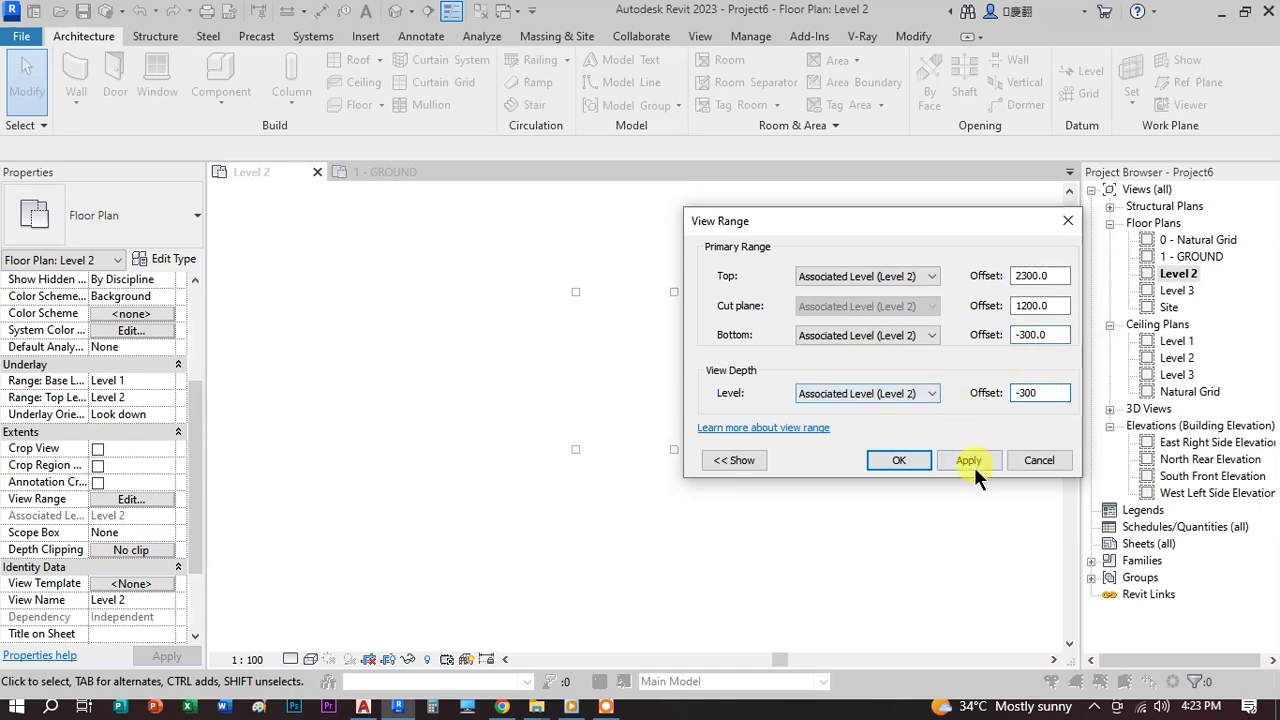
{"action": "left_click", "coordinate": [893, 459]}
{"action": "scroll", "coordinate": [697, 365], "scroll_direction": "up", "scroll_amount": 2}
{"action": "middle_click_drag", "start_coordinate": [697, 365], "coordinate": [677, 463]}
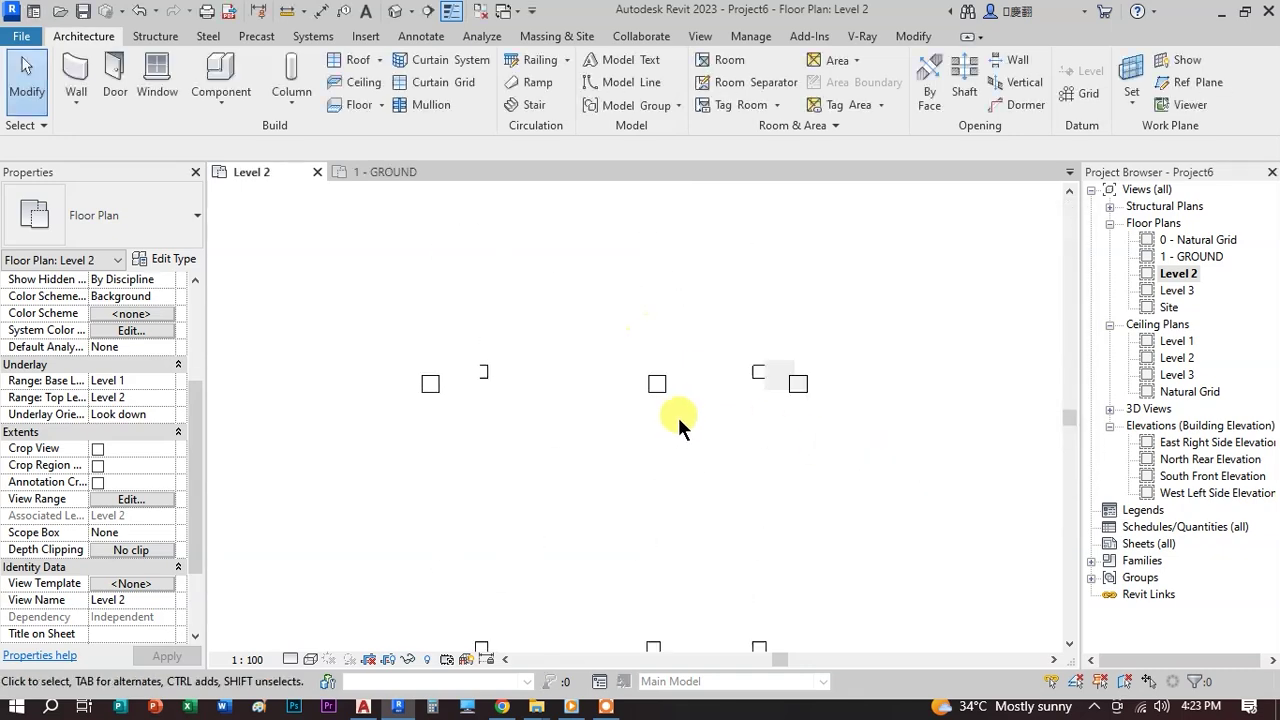
- Inspect the structural columns in the Level 2 plan, checking one column's properties and the overall column layout
{"action": "left_click", "coordinate": [675, 382]}
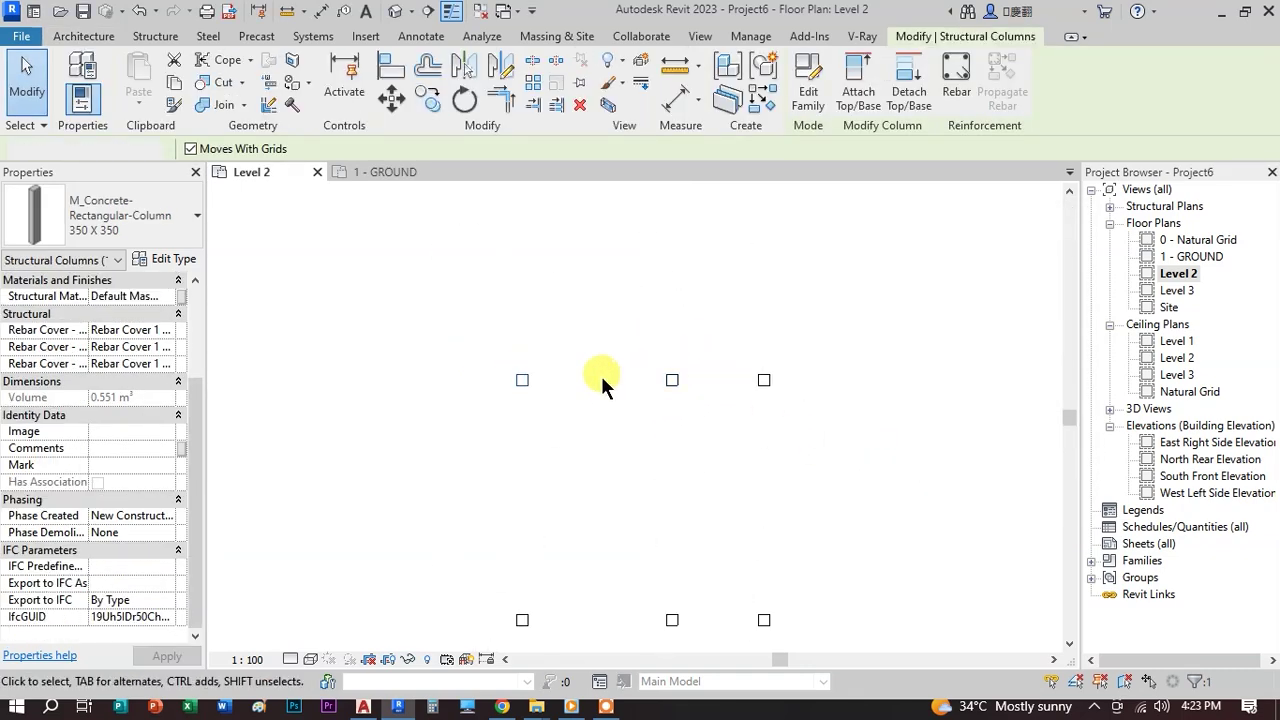
{"action": "left_click", "coordinate": [600, 373]}
{"action": "scroll", "coordinate": [601, 381], "scroll_direction": "down", "scroll_amount": 1}
{"action": "scroll", "coordinate": [630, 383], "scroll_direction": "up", "scroll_amount": 2}
{"action": "middle_click_drag", "start_coordinate": [639, 384], "coordinate": [637, 347]}
{"action": "scroll", "coordinate": [637, 346], "scroll_direction": "down", "scroll_amount": 3}
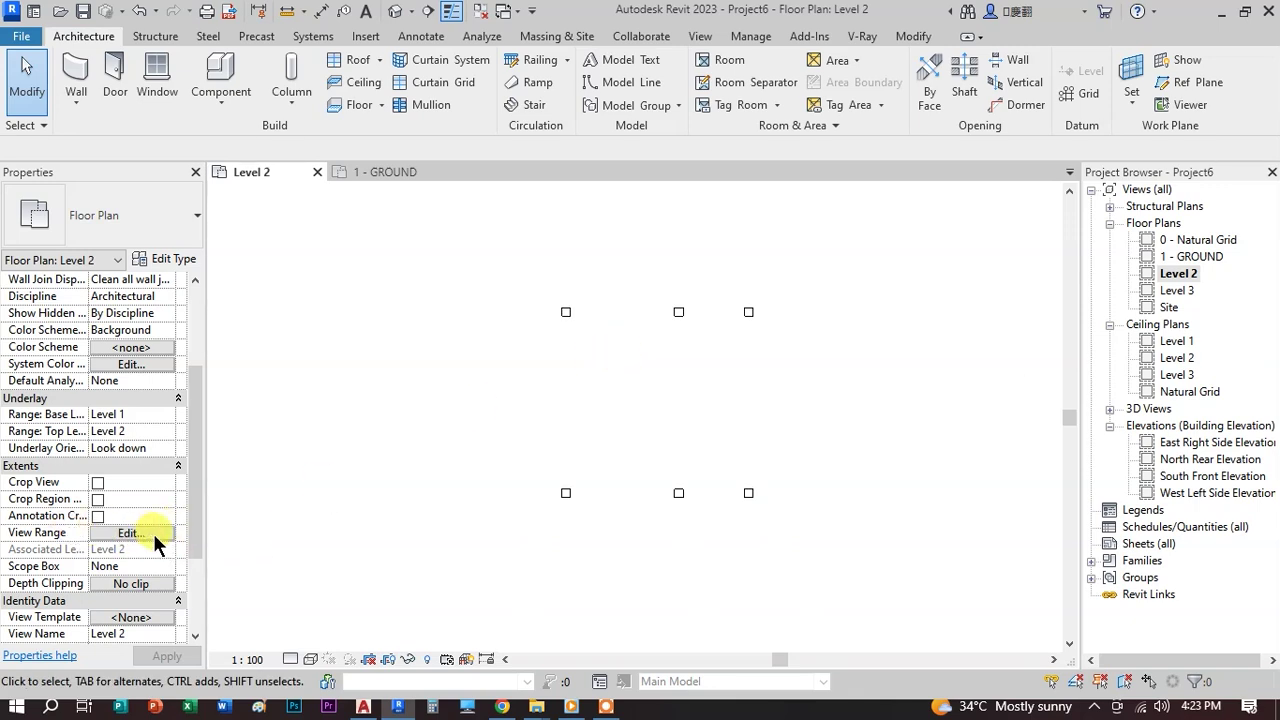
{"action": "scroll", "coordinate": [492, 435], "scroll_direction": "up", "scroll_amount": 1}
{"action": "middle_click_drag", "start_coordinate": [602, 397], "coordinate": [565, 428]}
{"action": "scroll", "coordinate": [580, 390], "scroll_direction": "up", "scroll_amount": 2}
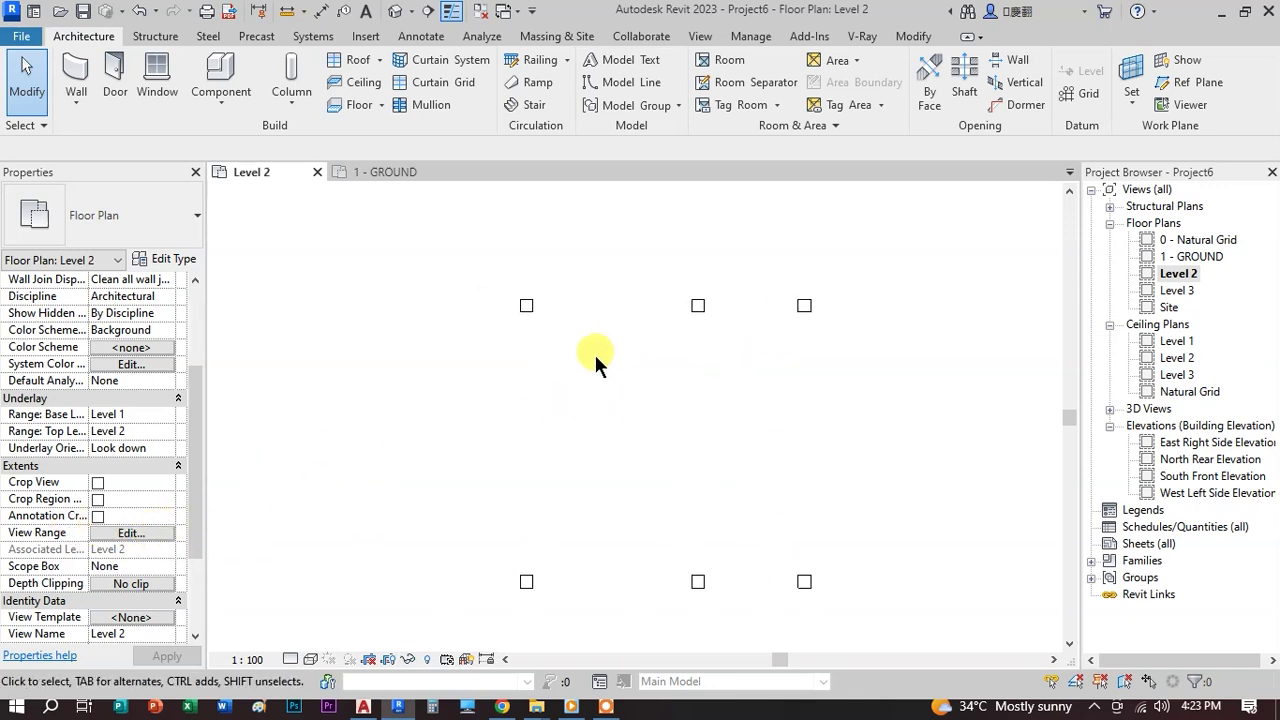
{"action": "middle_click_drag", "start_coordinate": [594, 352], "coordinate": [529, 373]}
{"action": "scroll", "coordinate": [439, 282], "scroll_direction": "down", "scroll_amount": 1}
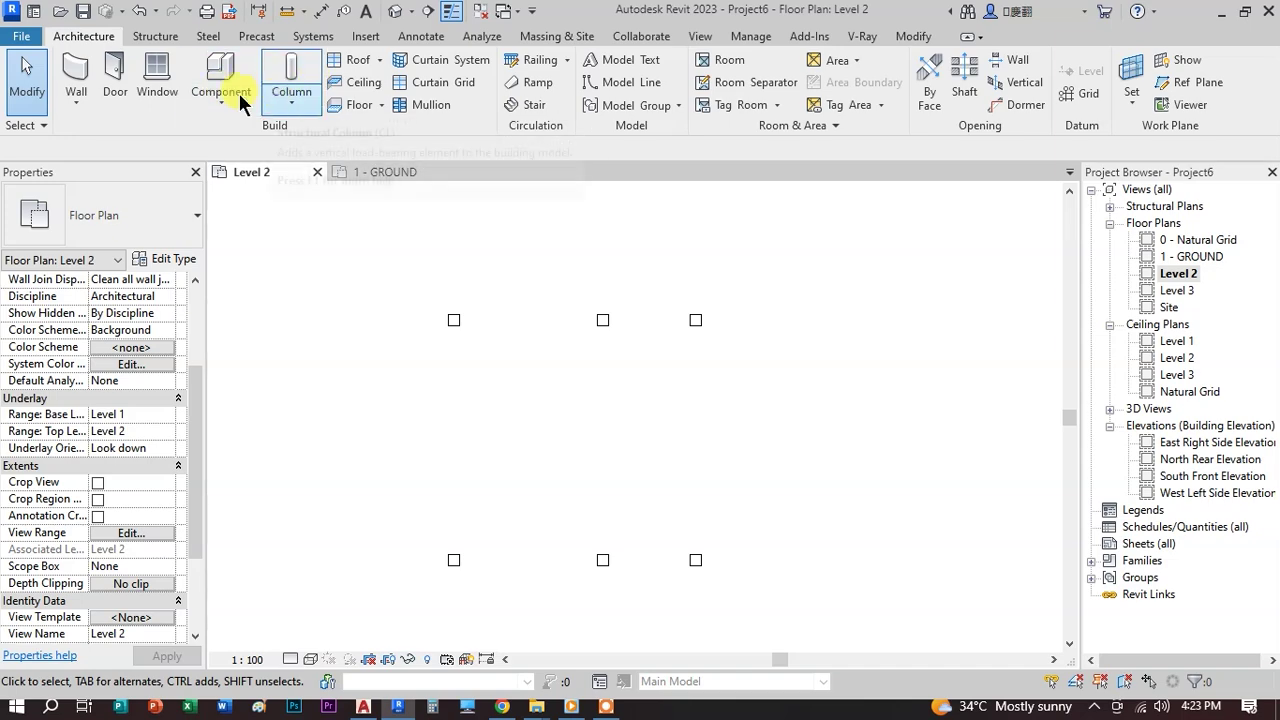
- Start the structural Beam command and open the Load Family dialog
{"action": "left_click", "coordinate": [160, 37]}
{"action": "left_click", "coordinate": [100, 37]}
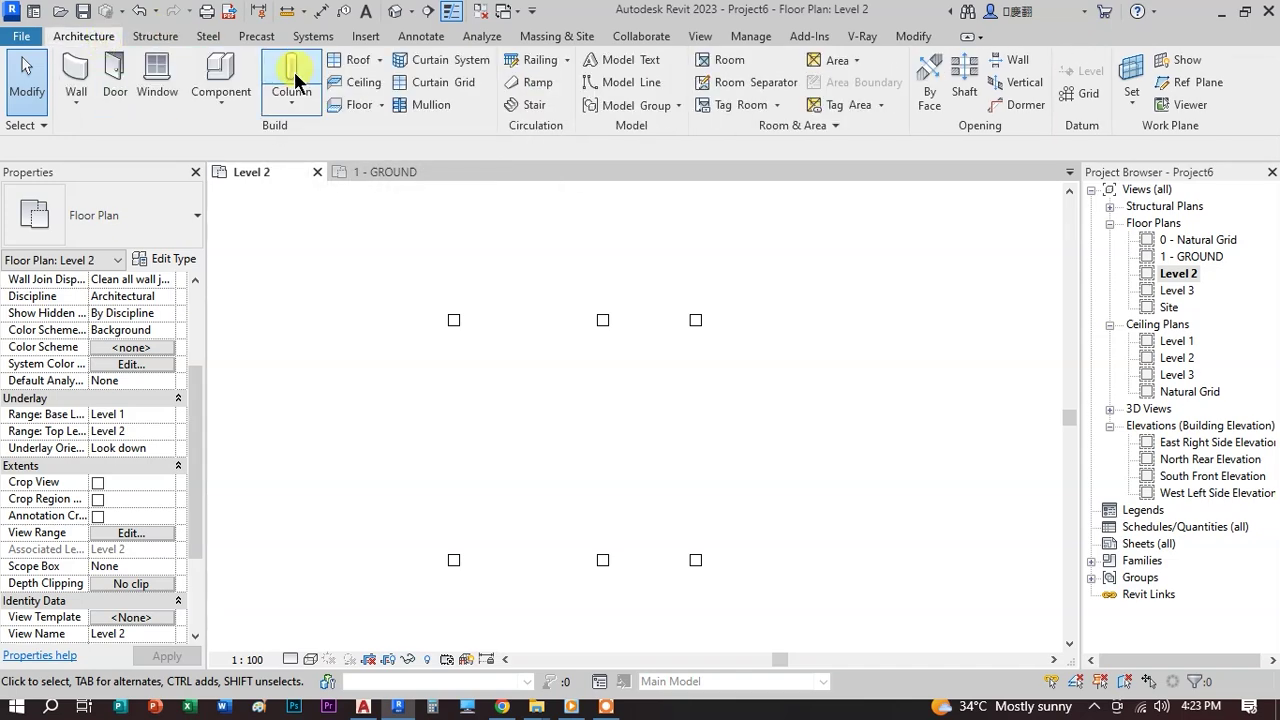
{"action": "left_click", "coordinate": [155, 36]}
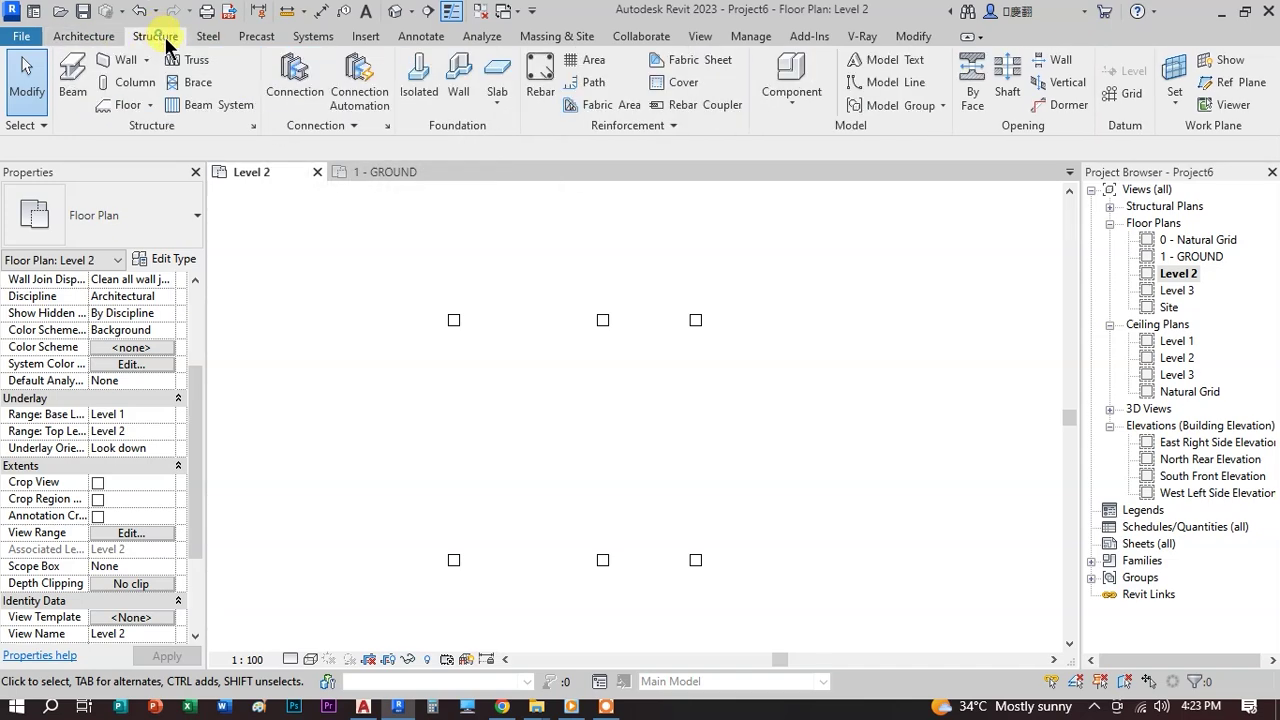
{"action": "left_click", "coordinate": [81, 100]}
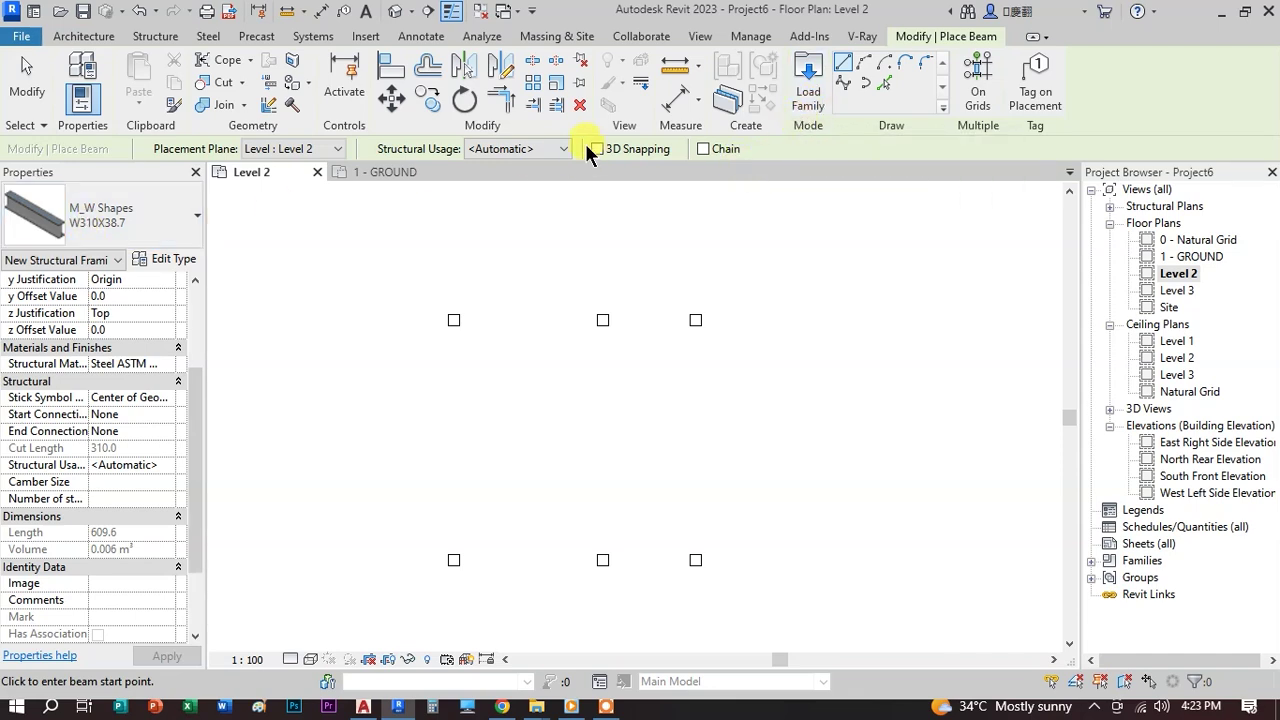
{"action": "left_click", "coordinate": [810, 104]}
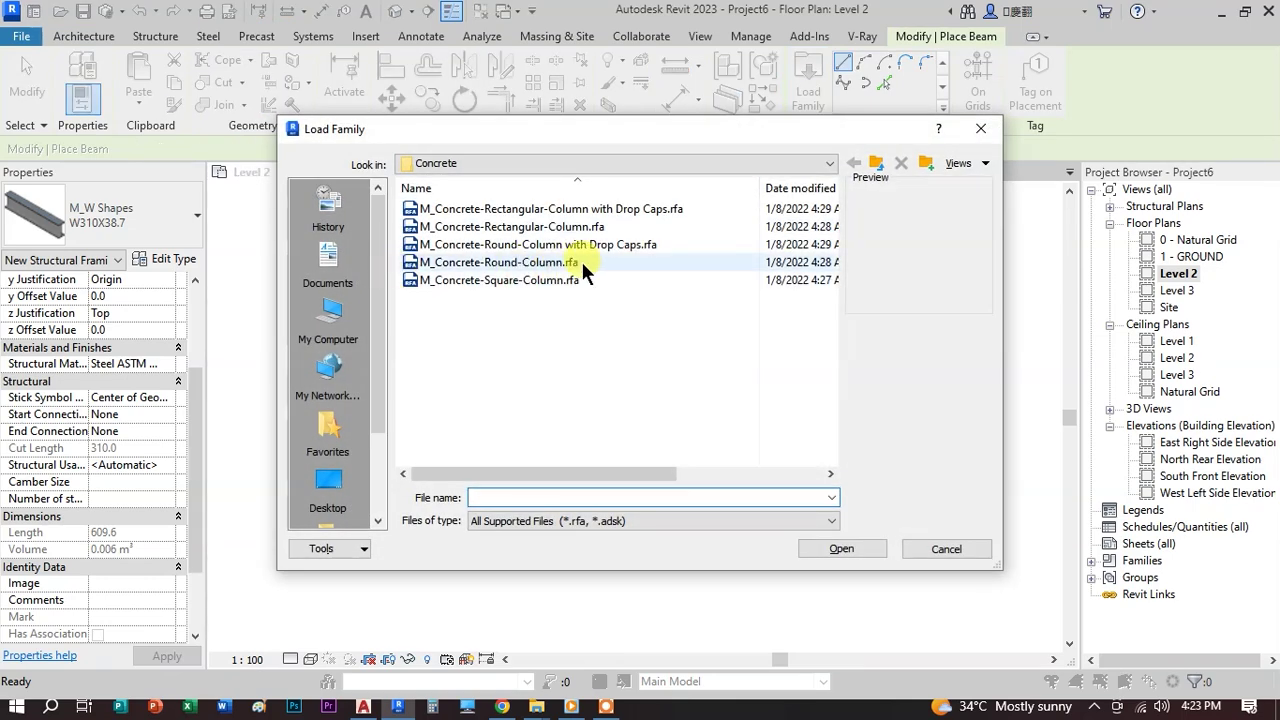
- Browse the family library to the Precast Concrete folder under US, Structural Framing
{"action": "left_click", "coordinate": [876, 163]}
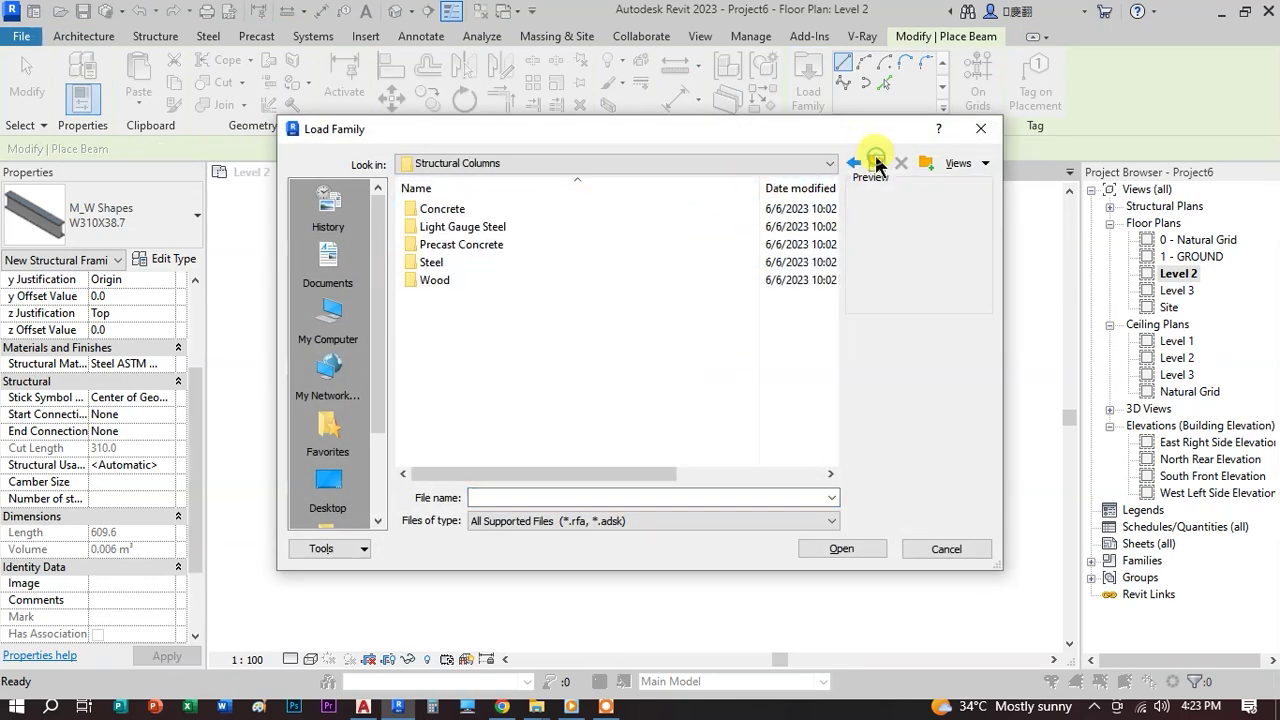
{"action": "left_click", "coordinate": [876, 163]}
{"action": "left_click", "coordinate": [877, 163]}
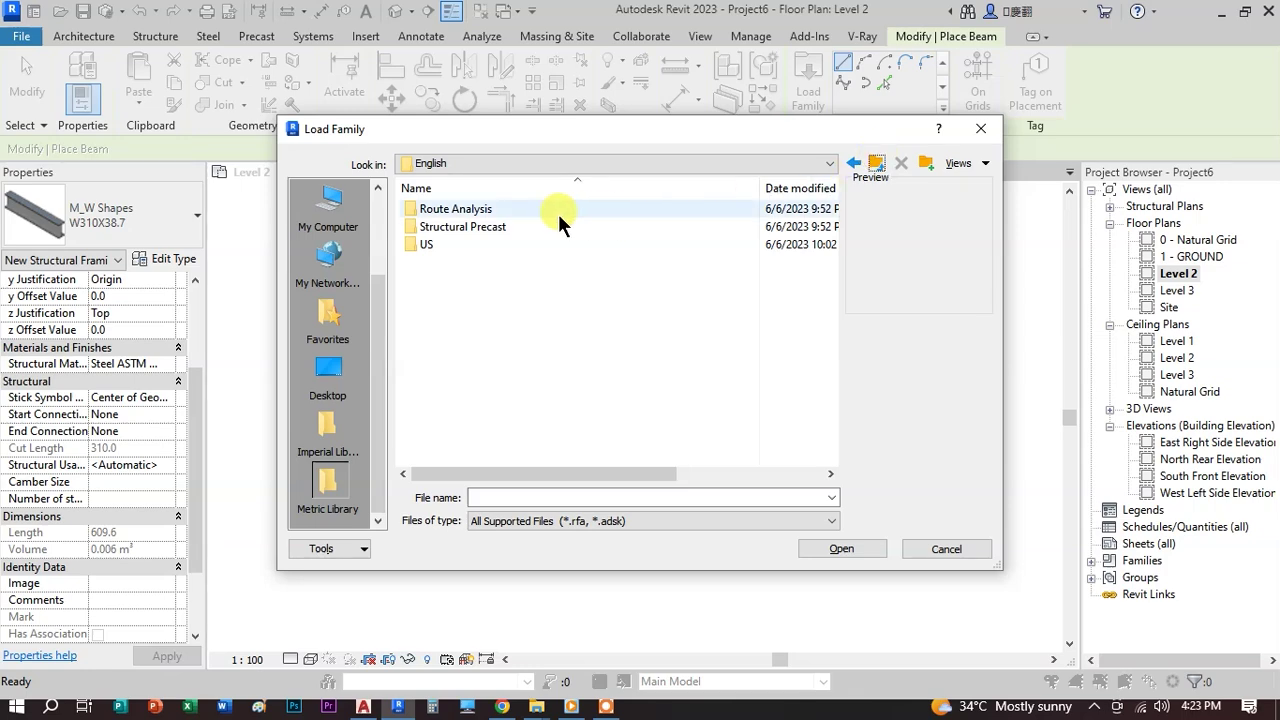
{"action": "left_click", "coordinate": [877, 163]}
{"action": "double_click", "coordinate": [451, 246]}
{"action": "double_click", "coordinate": [444, 235]}
{"action": "scroll", "coordinate": [465, 340], "scroll_direction": "down", "scroll_amount": 5}
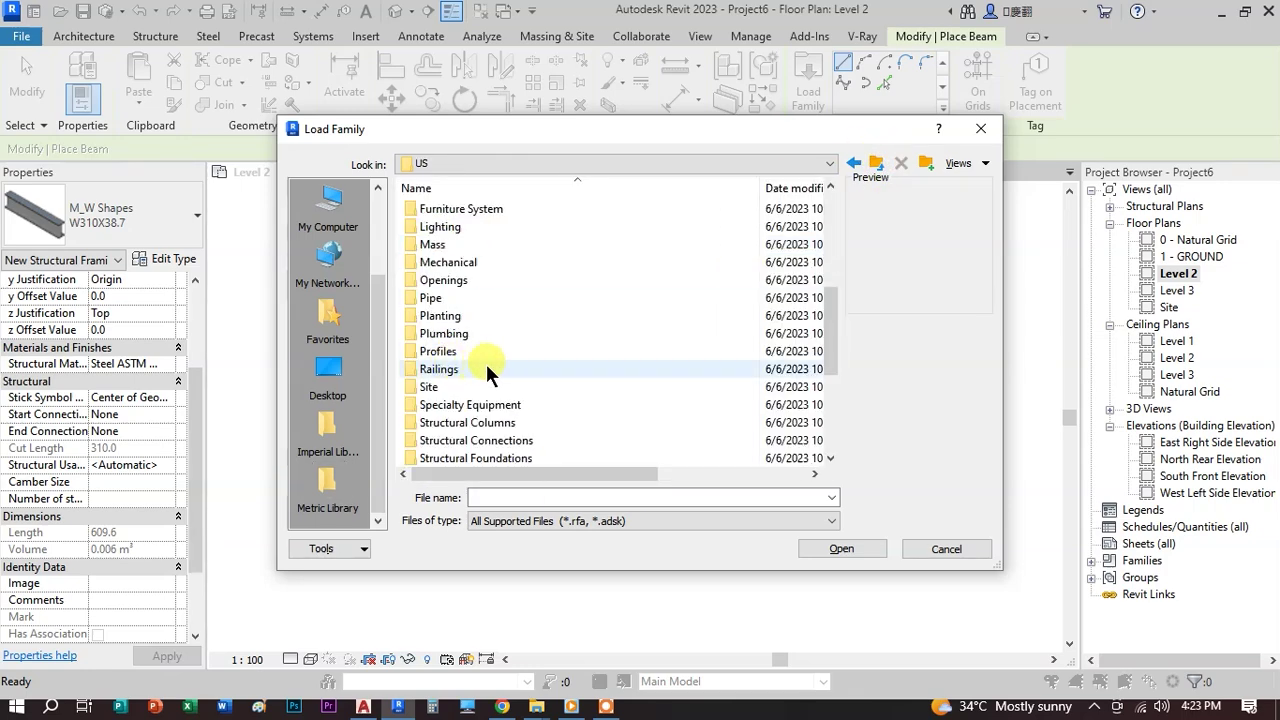
{"action": "scroll", "coordinate": [515, 424], "scroll_direction": "down", "scroll_amount": 1}
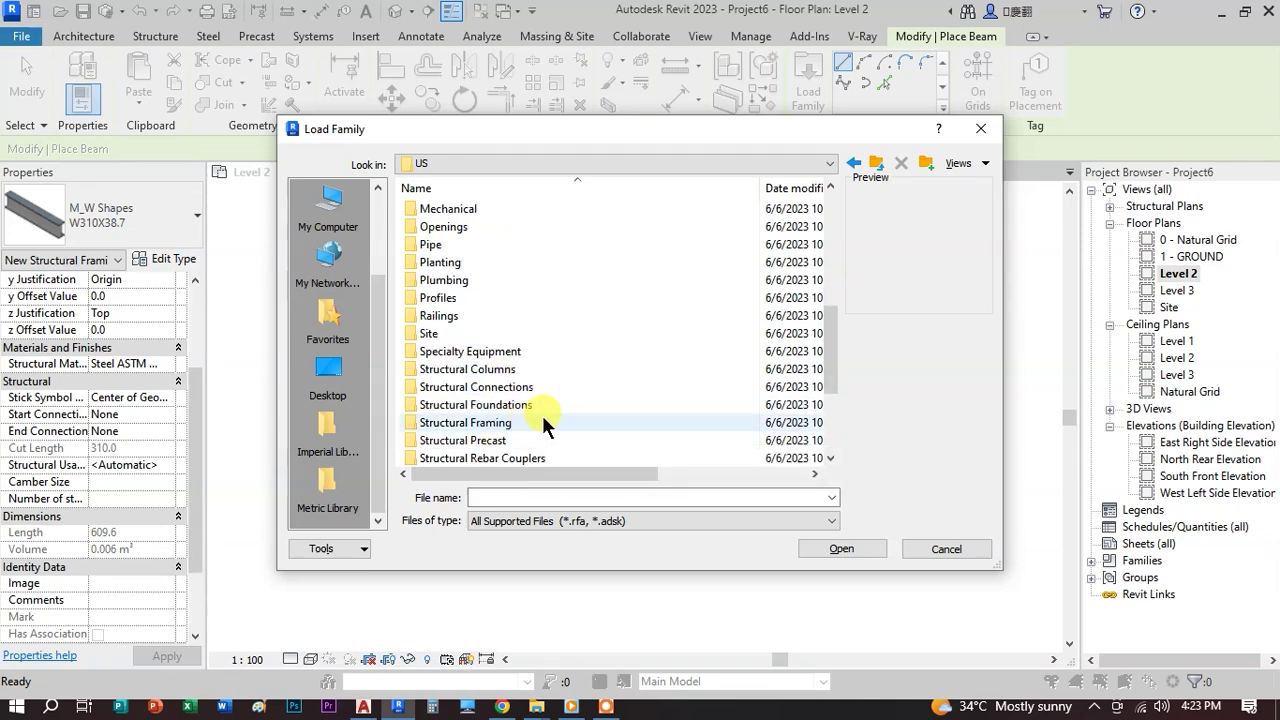
{"action": "double_click", "coordinate": [466, 423]}
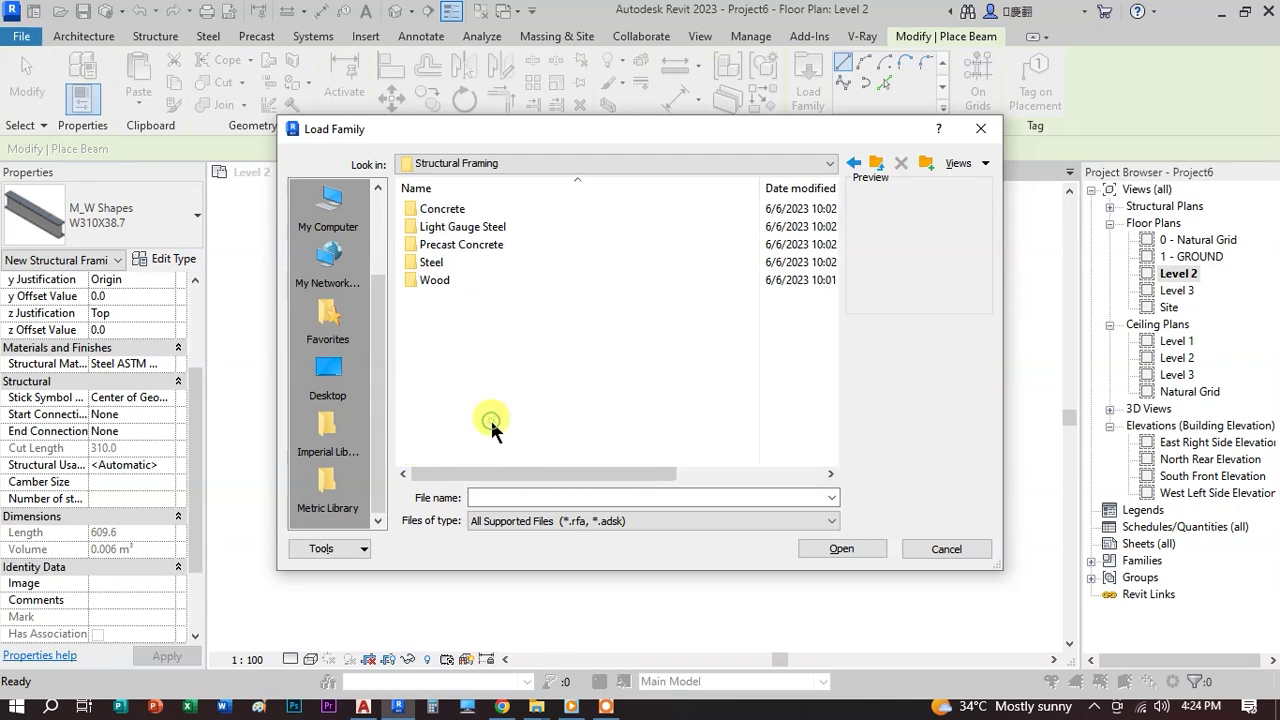
{"action": "double_click", "coordinate": [465, 242]}
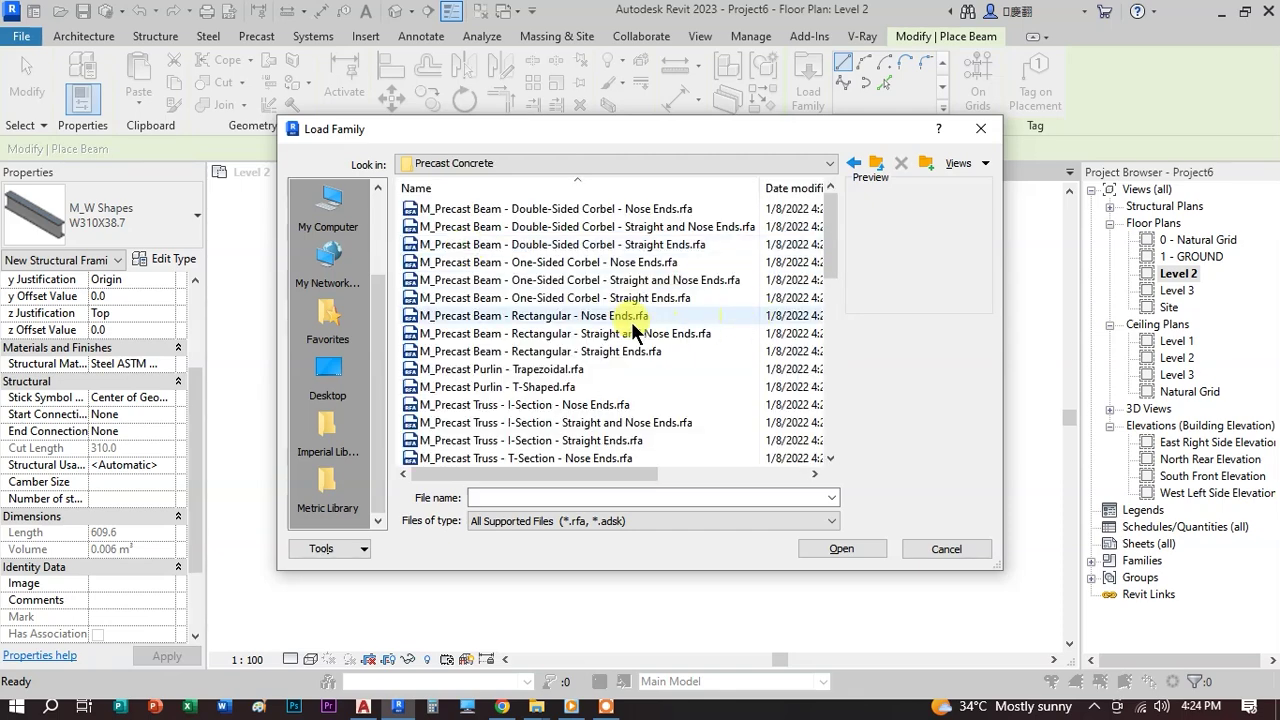
- Examine the previews of the precast beam families, comparing the corbel and rectangular shapes and their end types
{"action": "left_click", "coordinate": [514, 247]}
{"action": "left_click", "coordinate": [505, 262]}
{"action": "left_click", "coordinate": [514, 280]}
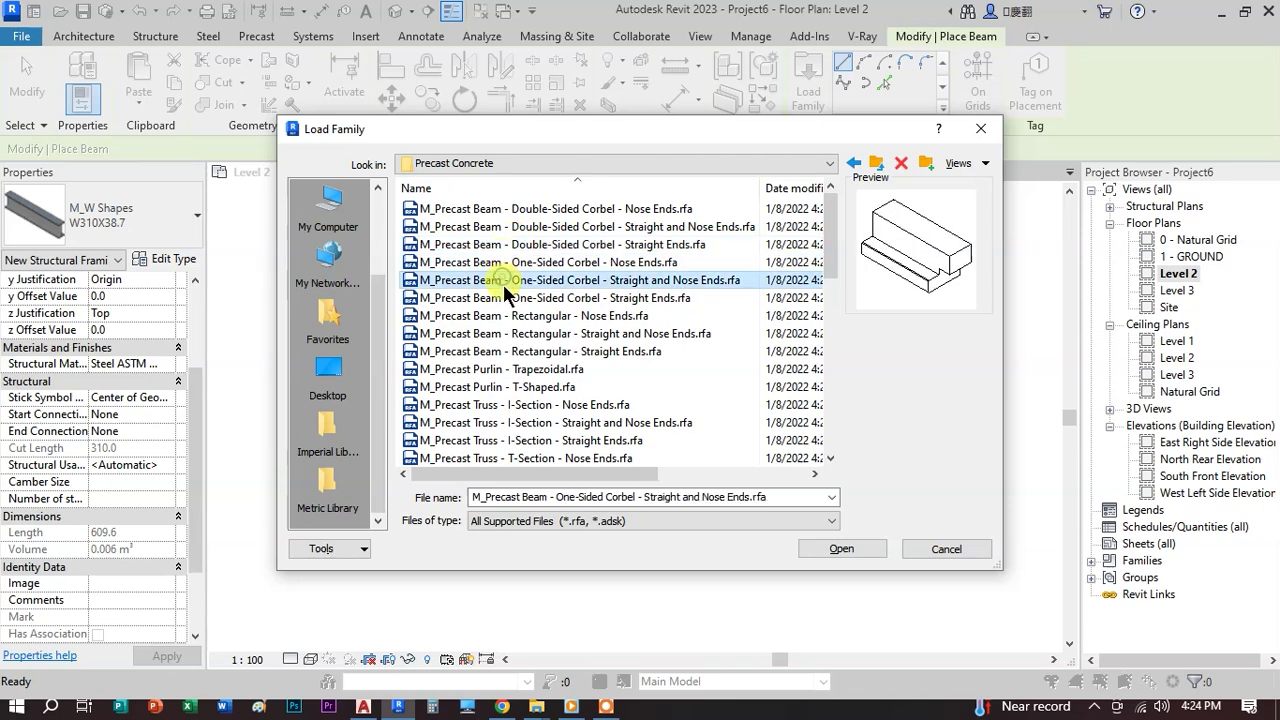
{"action": "left_click", "coordinate": [546, 333]}
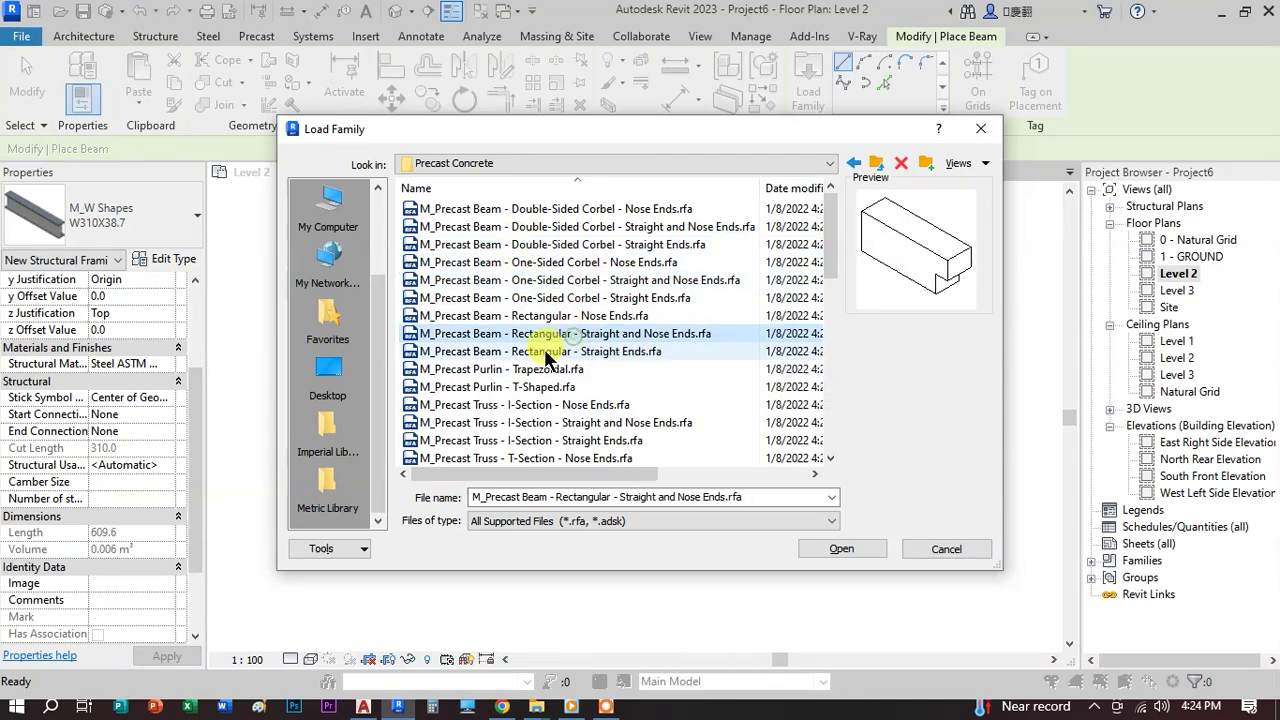
{"action": "left_click", "coordinate": [546, 350]}
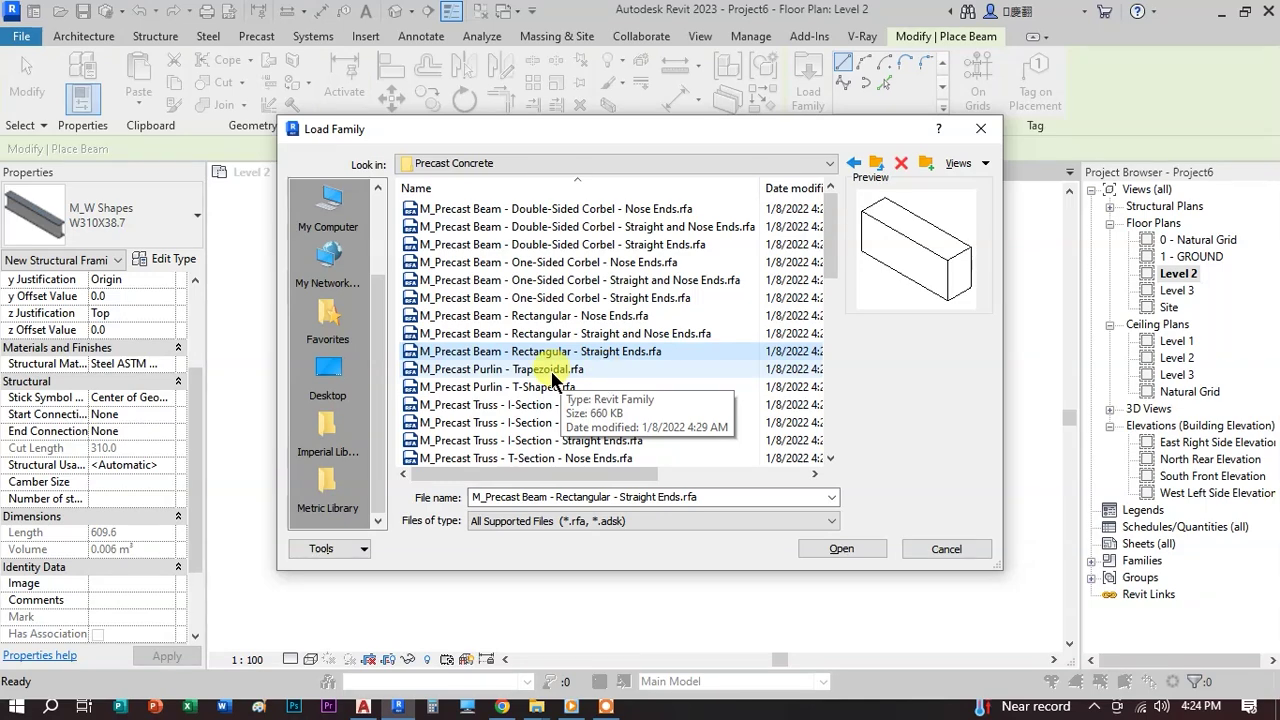
{"action": "scroll", "coordinate": [600, 375], "scroll_direction": "down", "scroll_amount": 1}
{"action": "scroll", "coordinate": [597, 365], "scroll_direction": "down", "scroll_amount": 2}
{"action": "scroll", "coordinate": [594, 355], "scroll_direction": "up", "scroll_amount": 2}
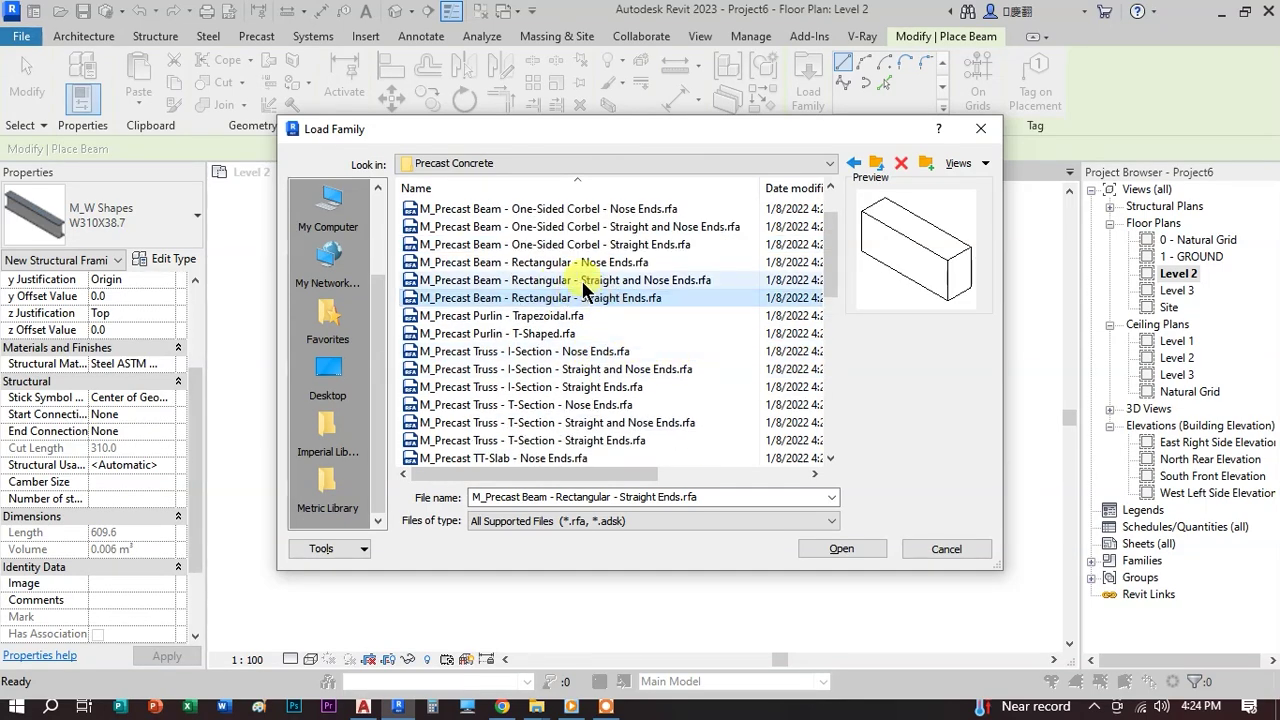
{"action": "scroll", "coordinate": [605, 325], "scroll_direction": "down", "scroll_amount": 3}
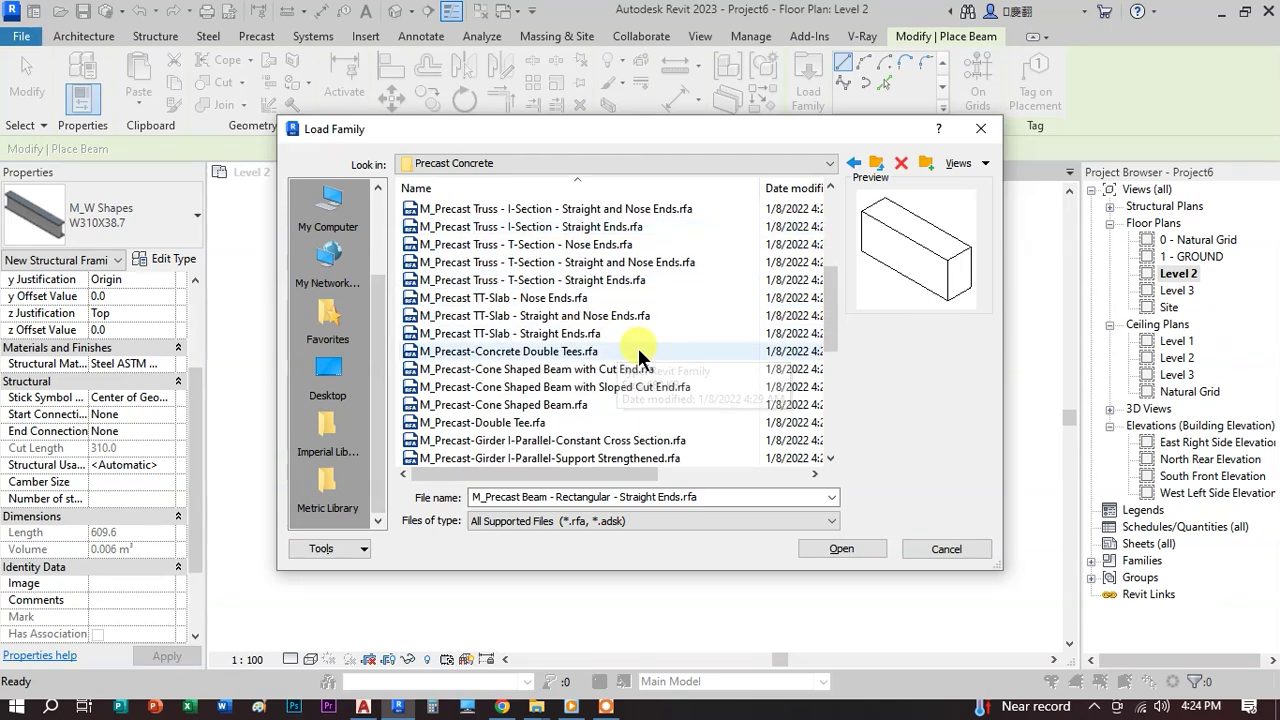
{"action": "scroll", "coordinate": [633, 349], "scroll_direction": "up", "scroll_amount": 3}
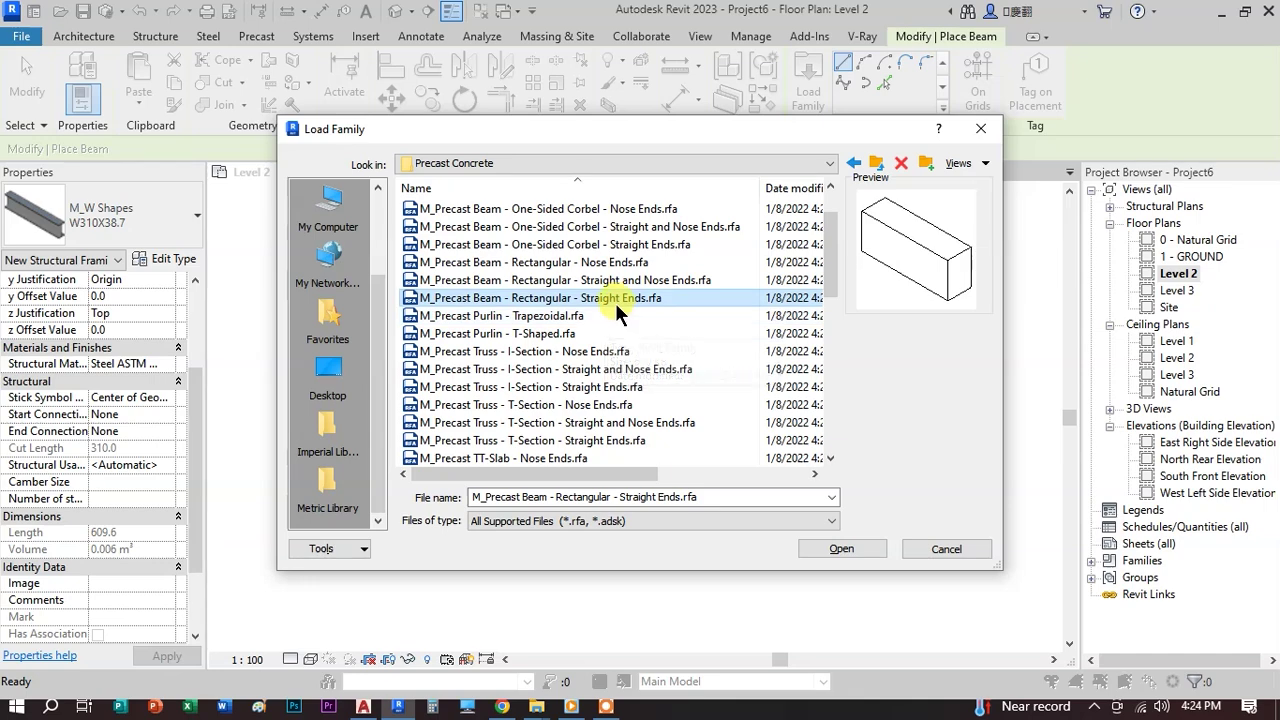
{"action": "scroll", "coordinate": [572, 303], "scroll_direction": "up", "scroll_amount": 1}
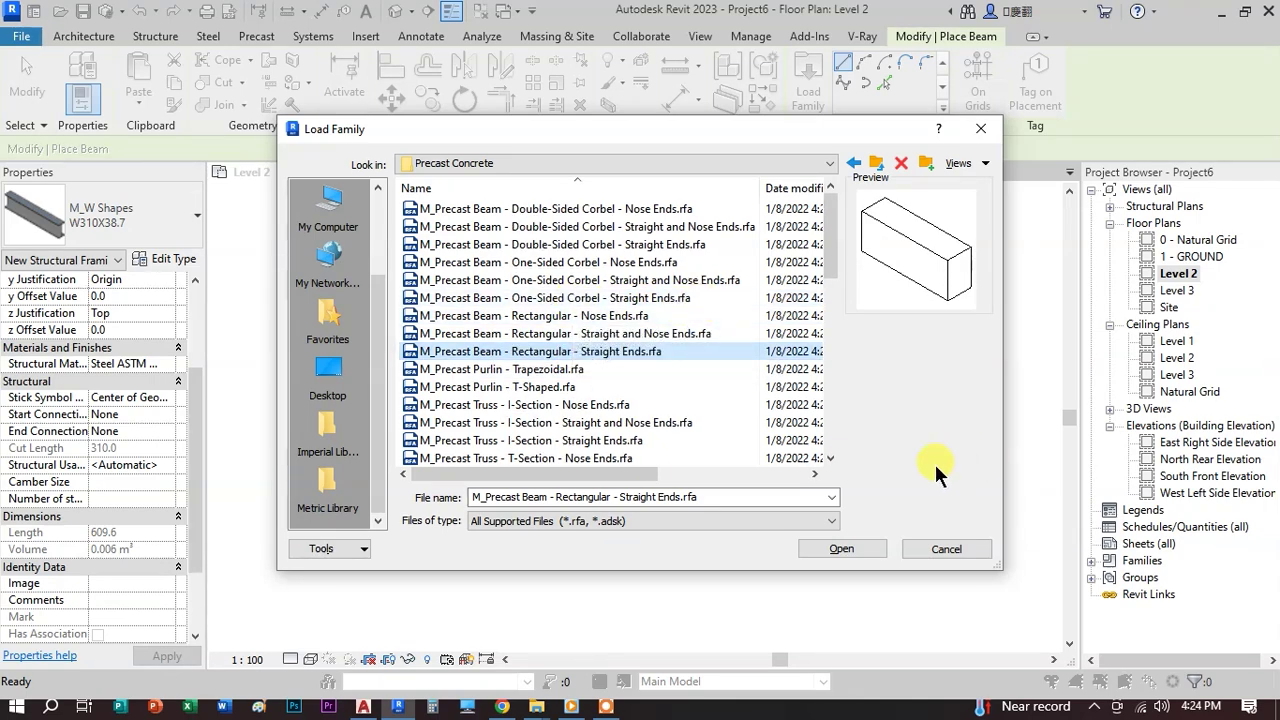
- Load the M_Concrete-Rectangular Beam family from the Concrete folder under Structural Framing
{"action": "left_click", "coordinate": [878, 164]}
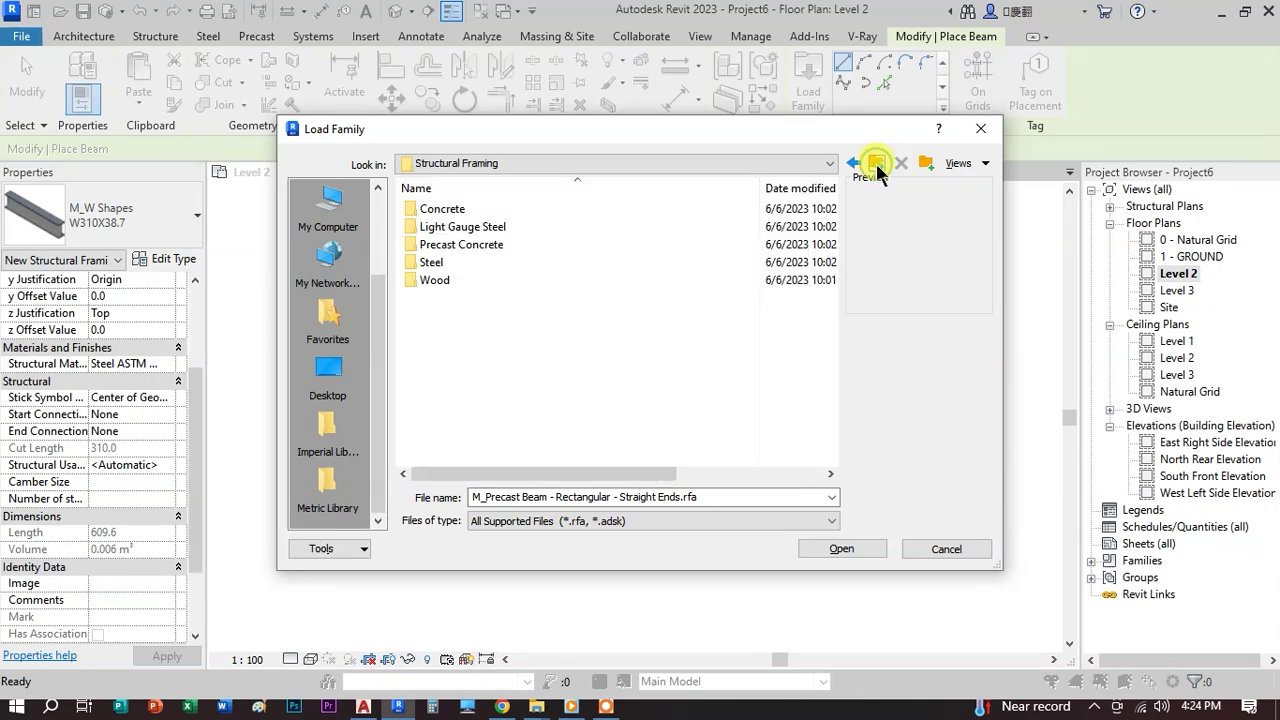
{"action": "double_click", "coordinate": [511, 205]}
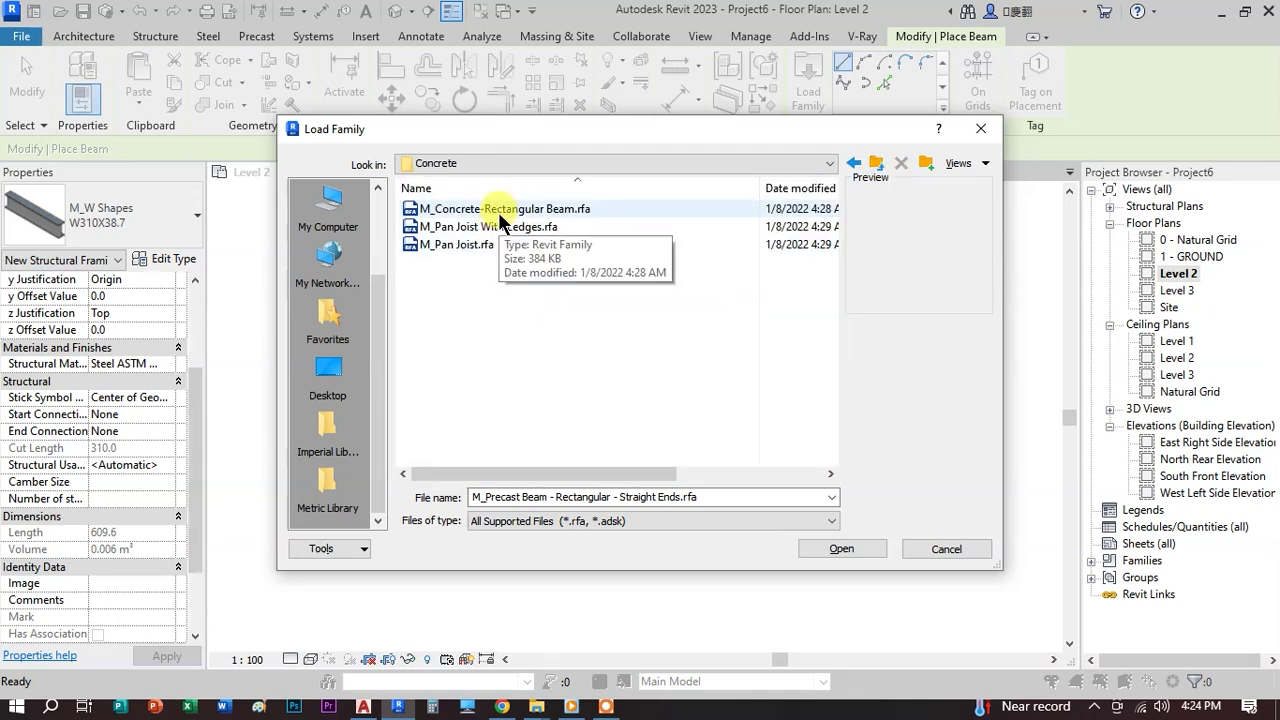
{"action": "left_click", "coordinate": [499, 212]}
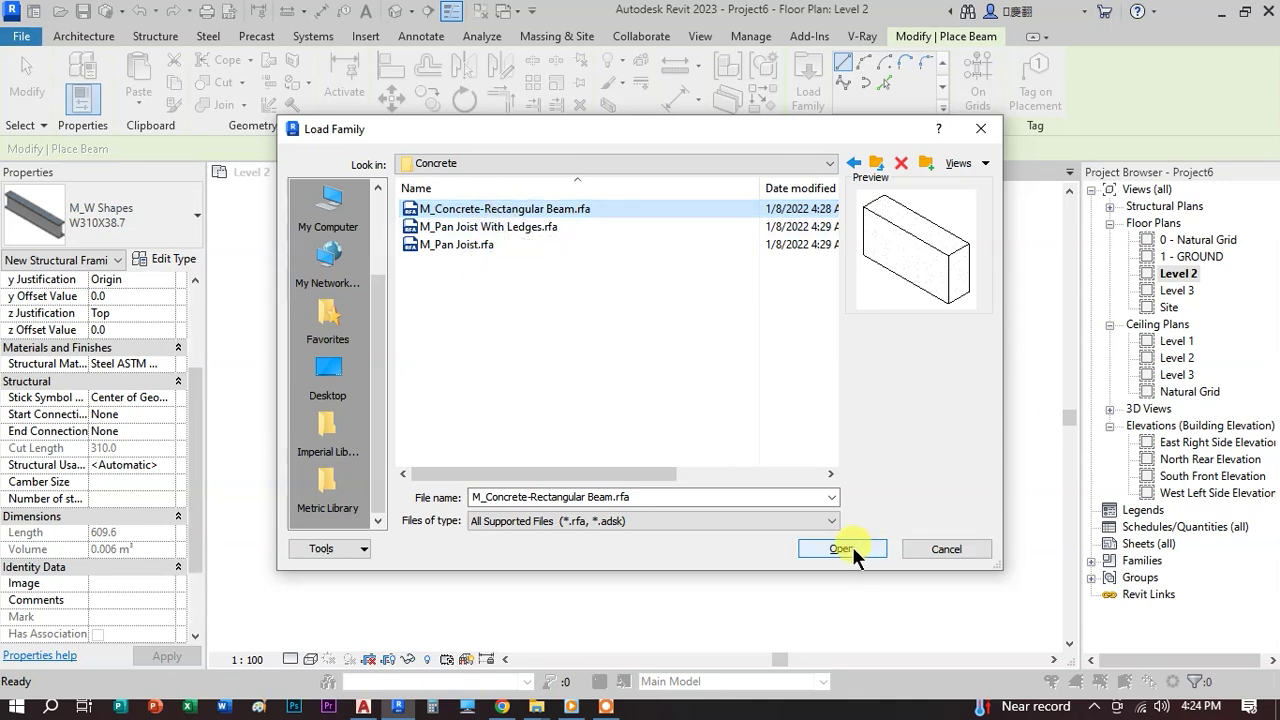
{"action": "left_click", "coordinate": [877, 164]}
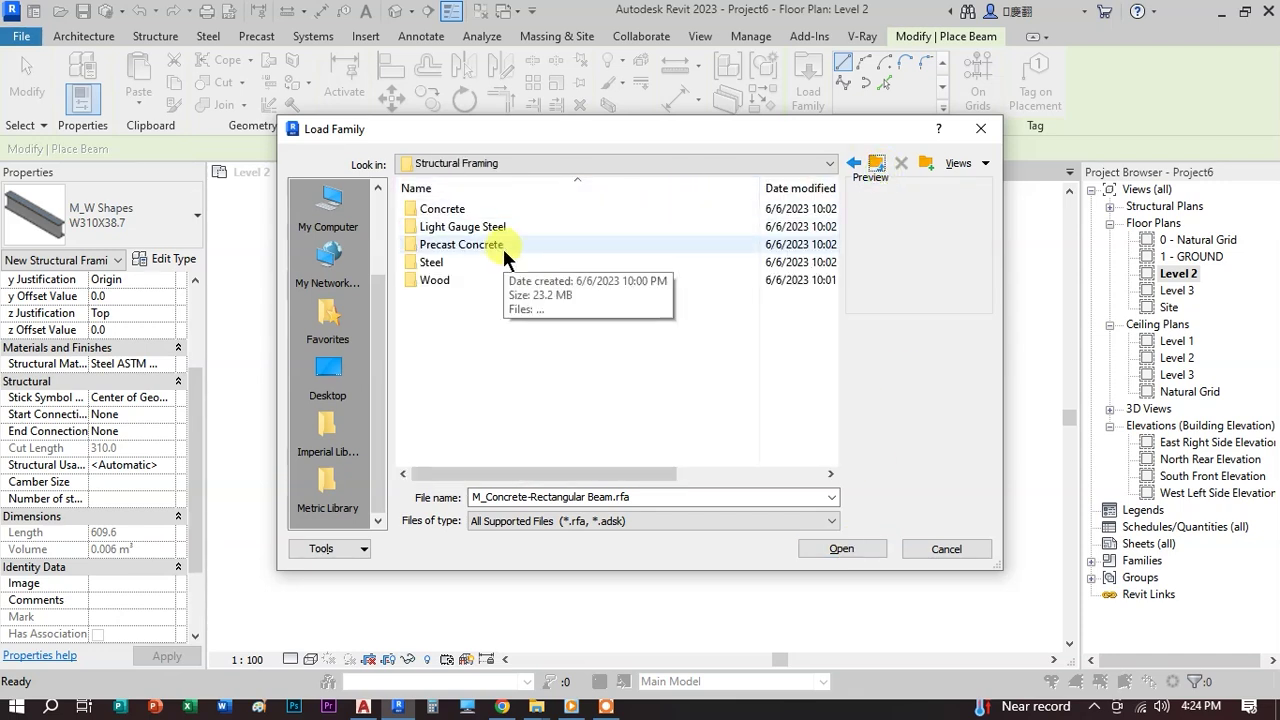
{"action": "double_click", "coordinate": [468, 208]}
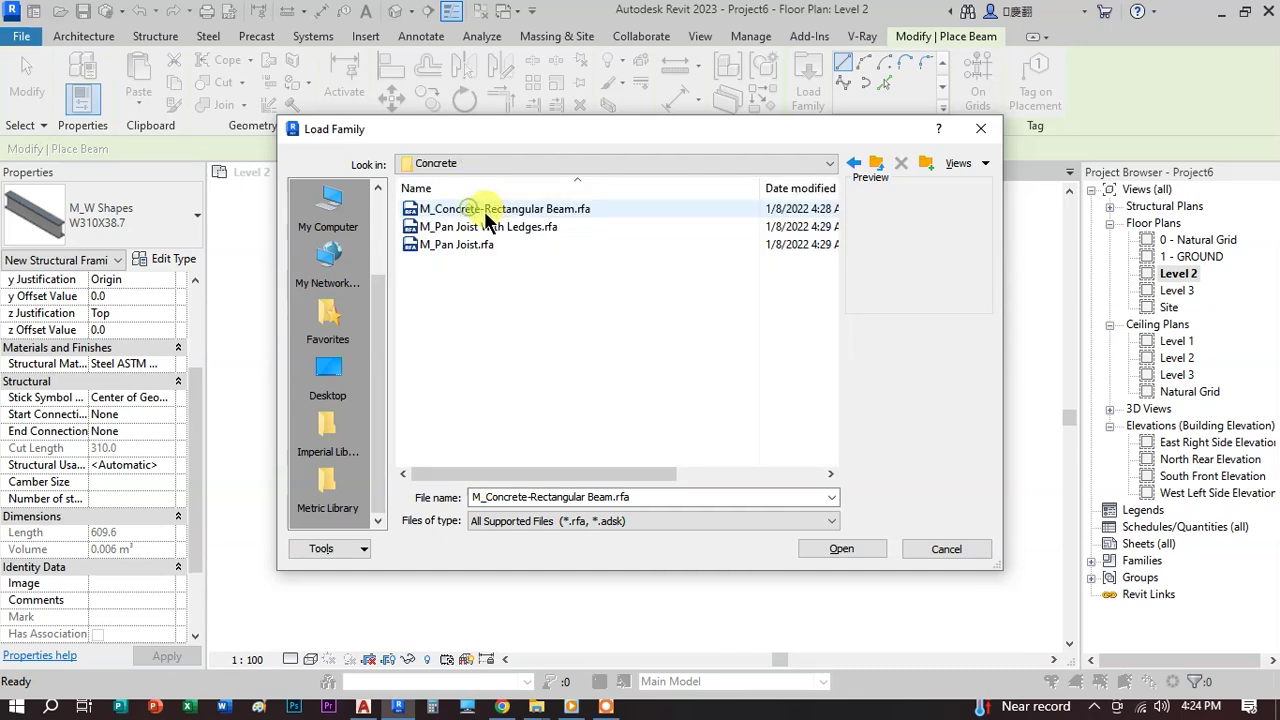
{"action": "left_click", "coordinate": [466, 210]}
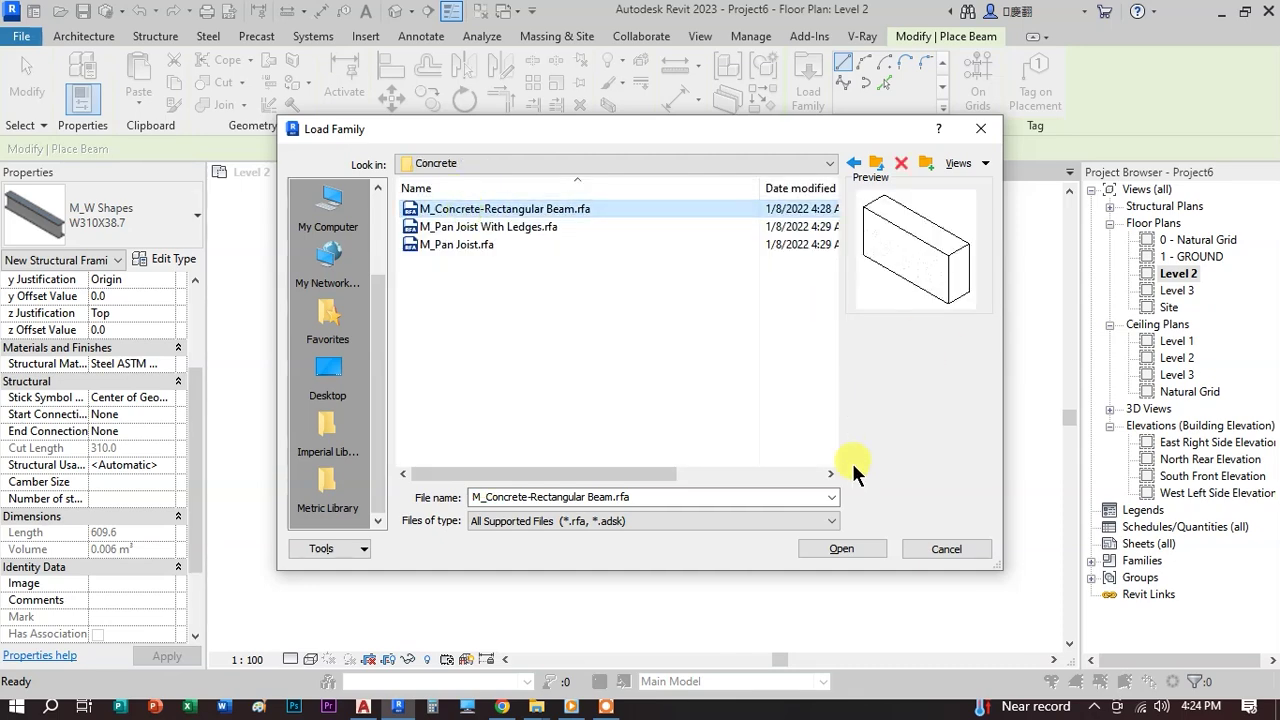
{"action": "left_click", "coordinate": [842, 548]}
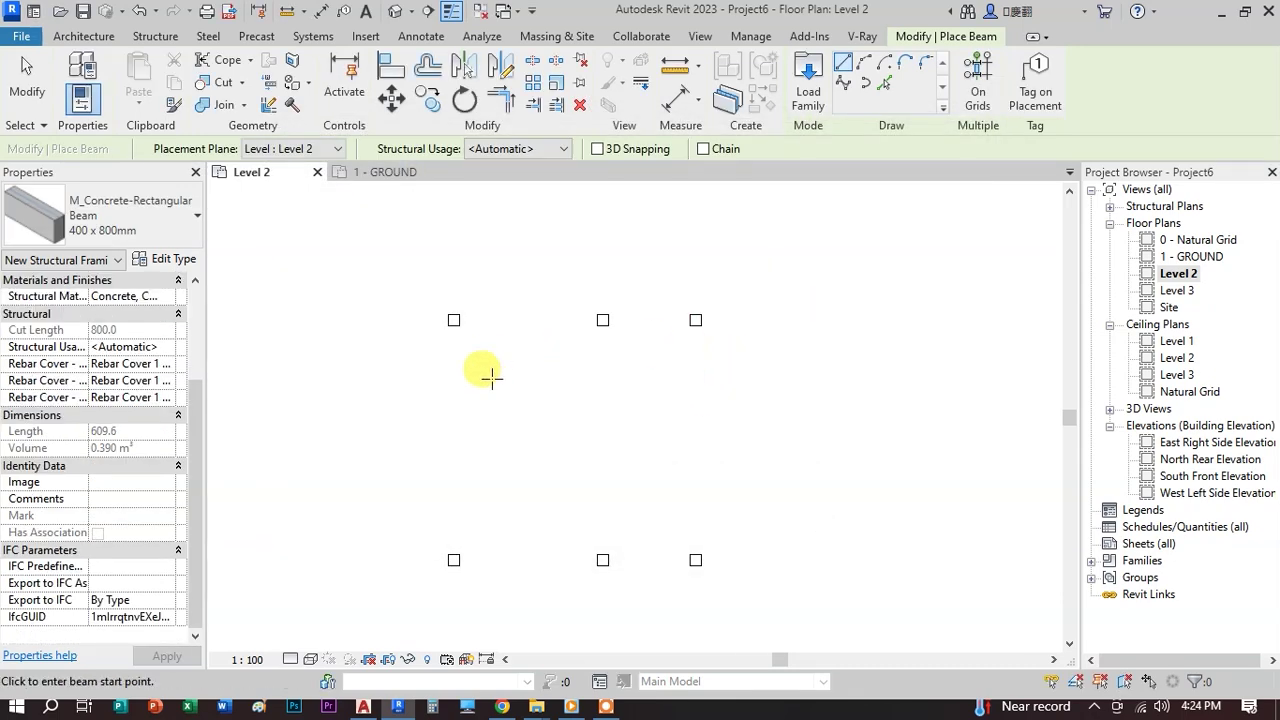
- Choose the 300 x 600mm type of the M_Concrete-Rectangular Beam family for placement
{"action": "scroll", "coordinate": [452, 328], "scroll_direction": "up", "scroll_amount": 4}
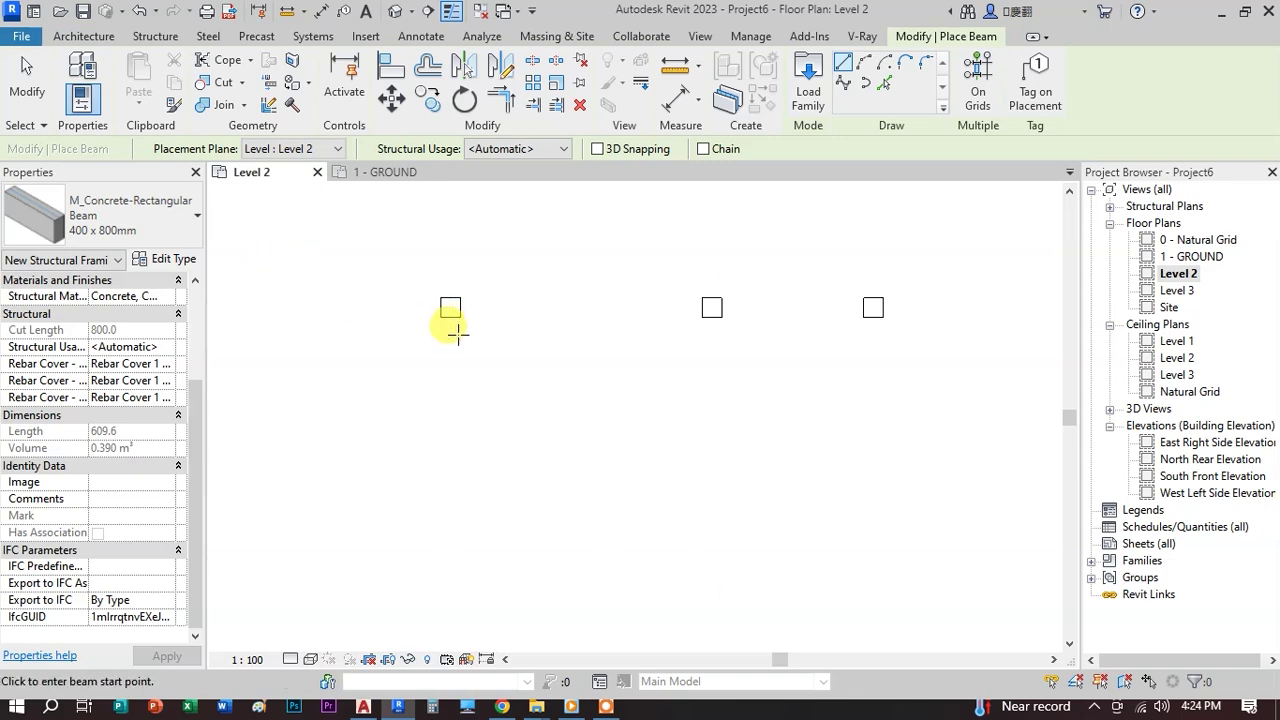
{"action": "left_click", "coordinate": [186, 221]}
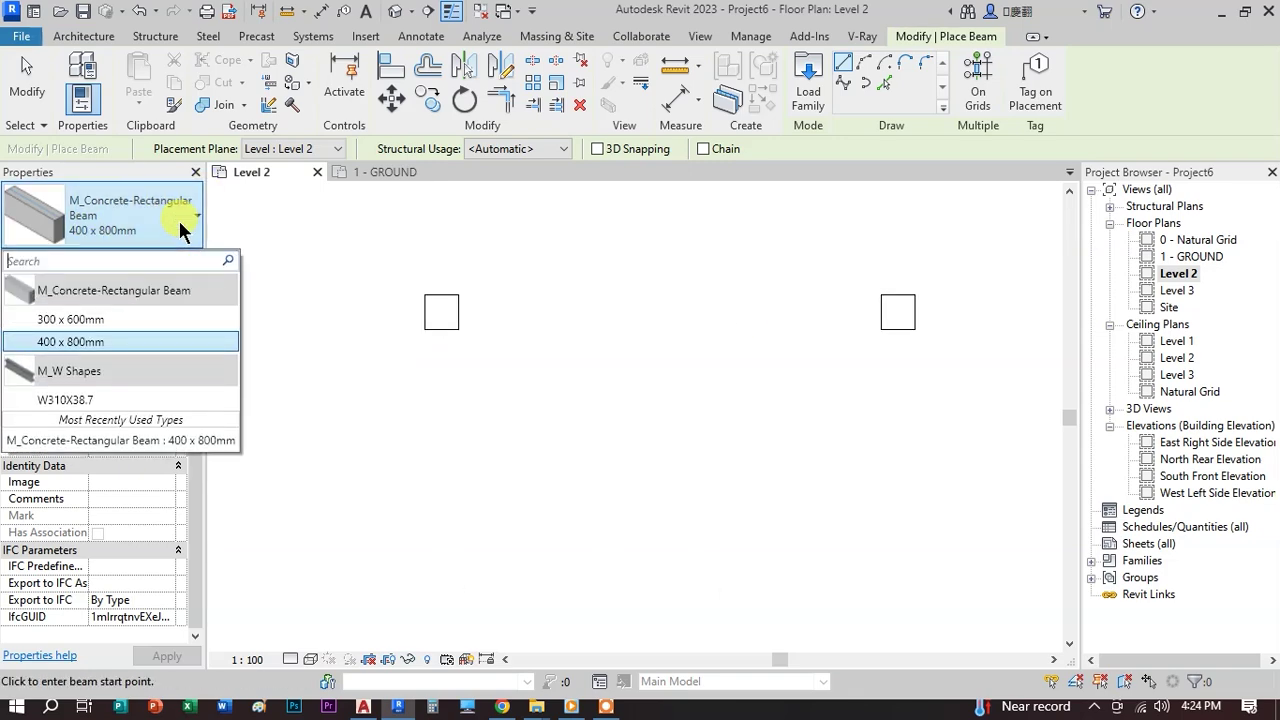
{"action": "left_click", "coordinate": [84, 319]}
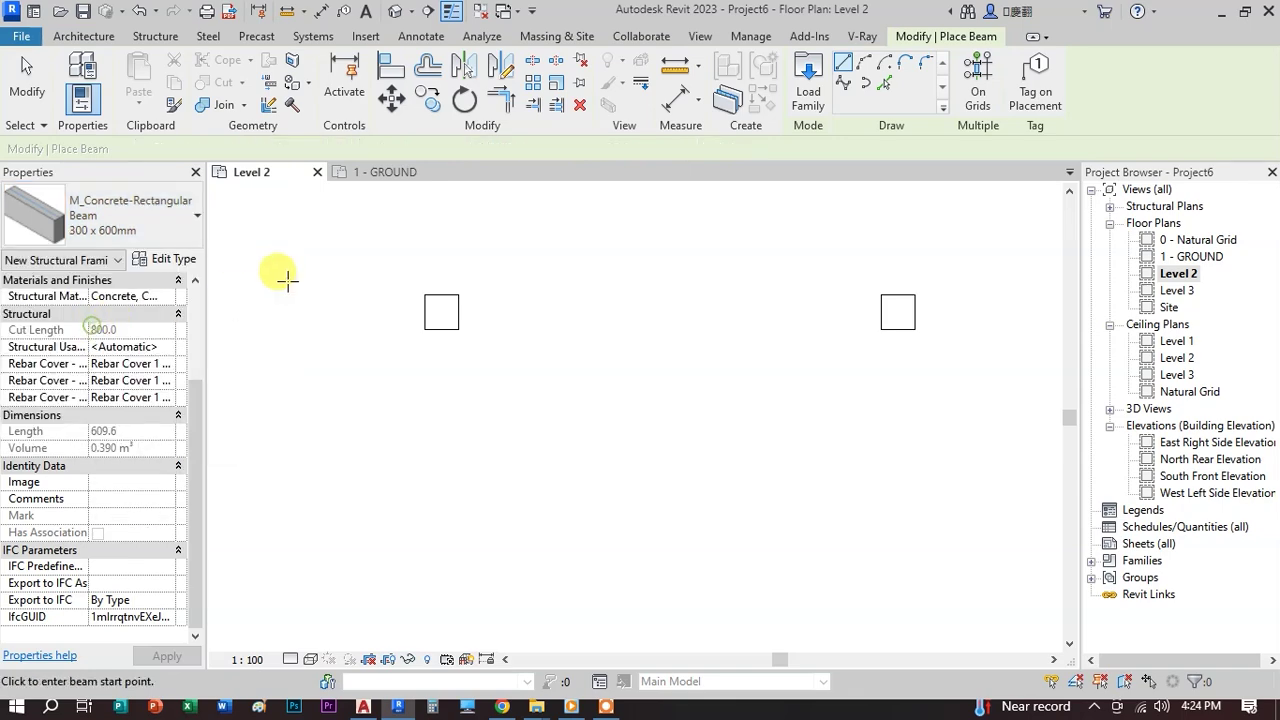
{"action": "left_click", "coordinate": [196, 218]}
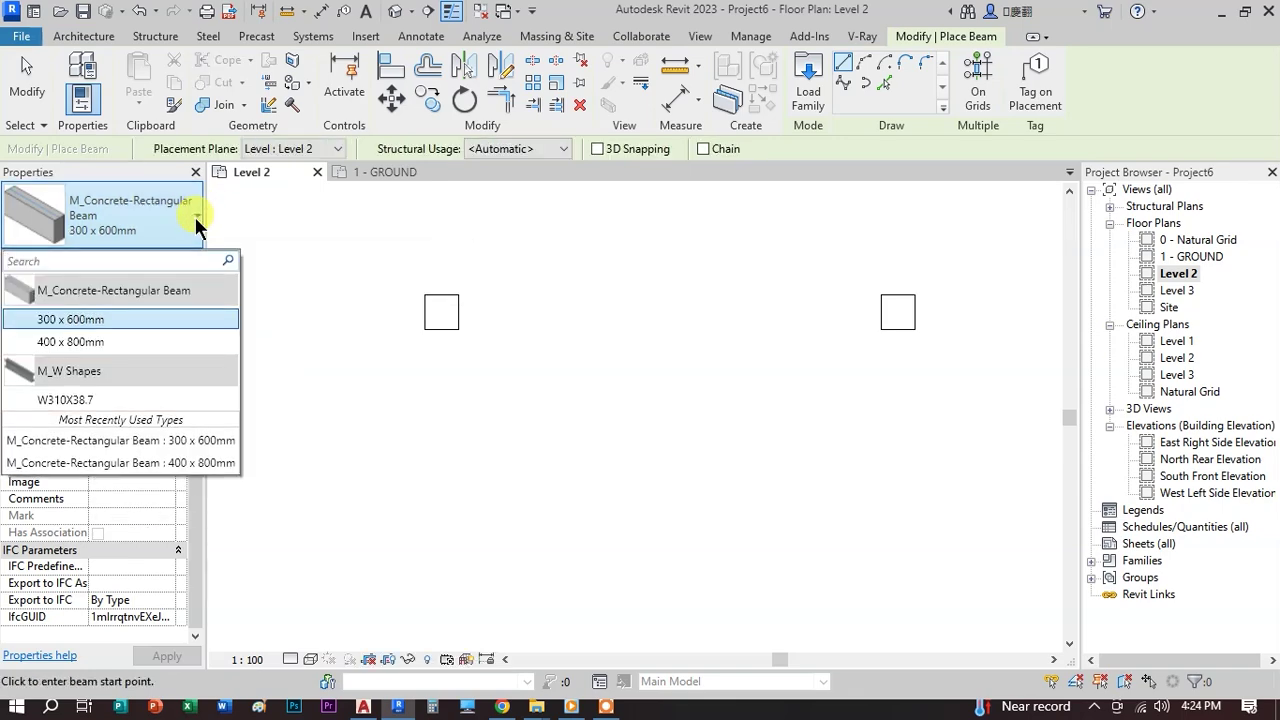
{"action": "left_click", "coordinate": [196, 218]}
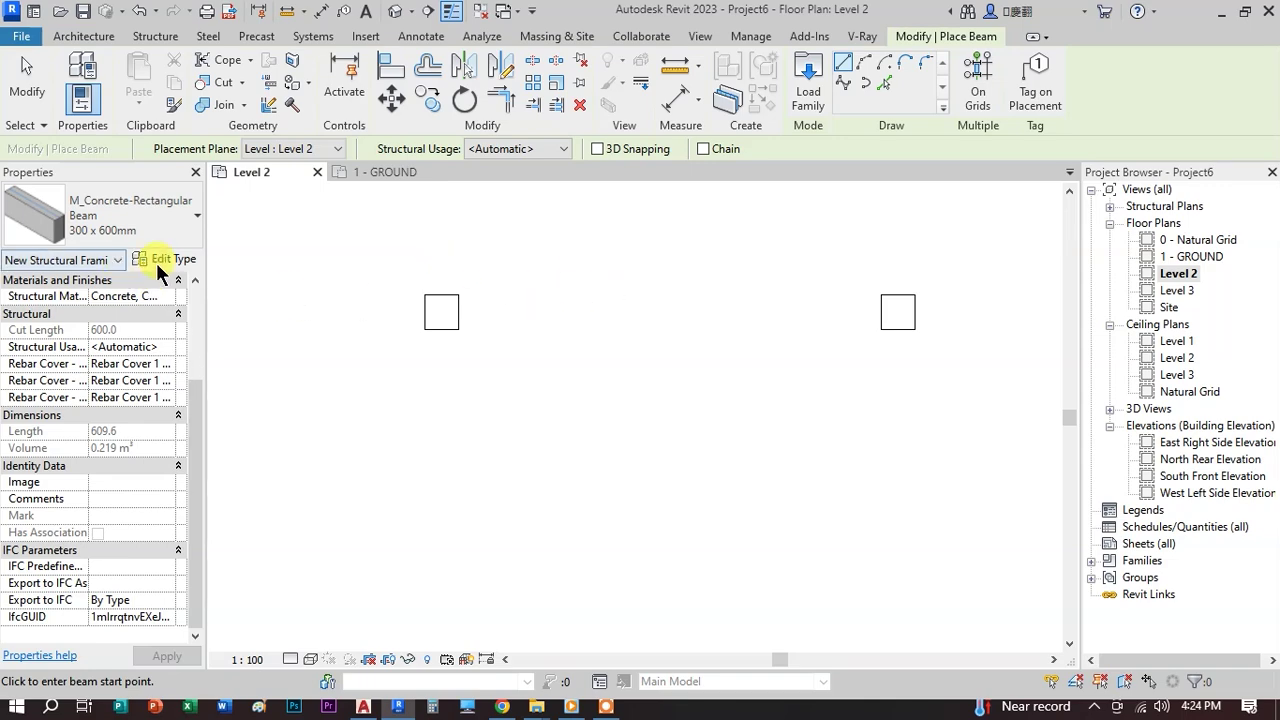
- Duplicate the 300 x 600mm beam type under the name 350X350
{"action": "left_click", "coordinate": [165, 259]}
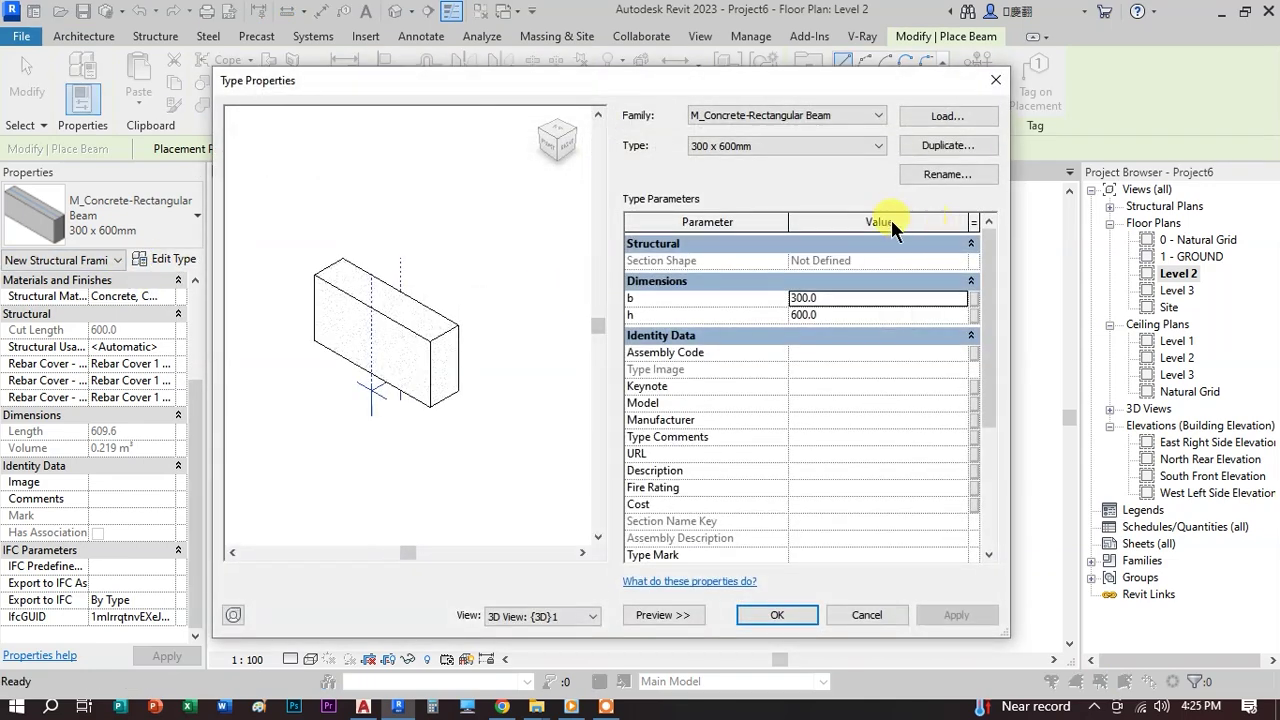
{"action": "left_click", "coordinate": [634, 612]}
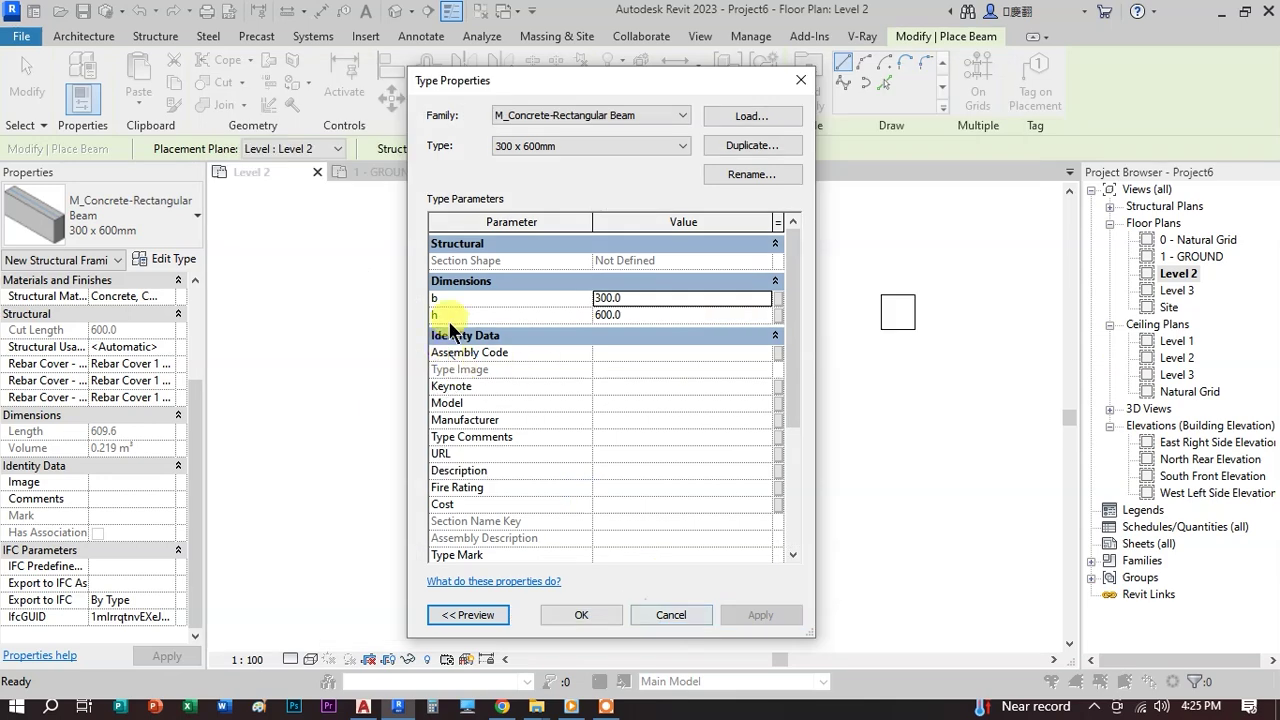
{"action": "left_click", "coordinate": [468, 615]}
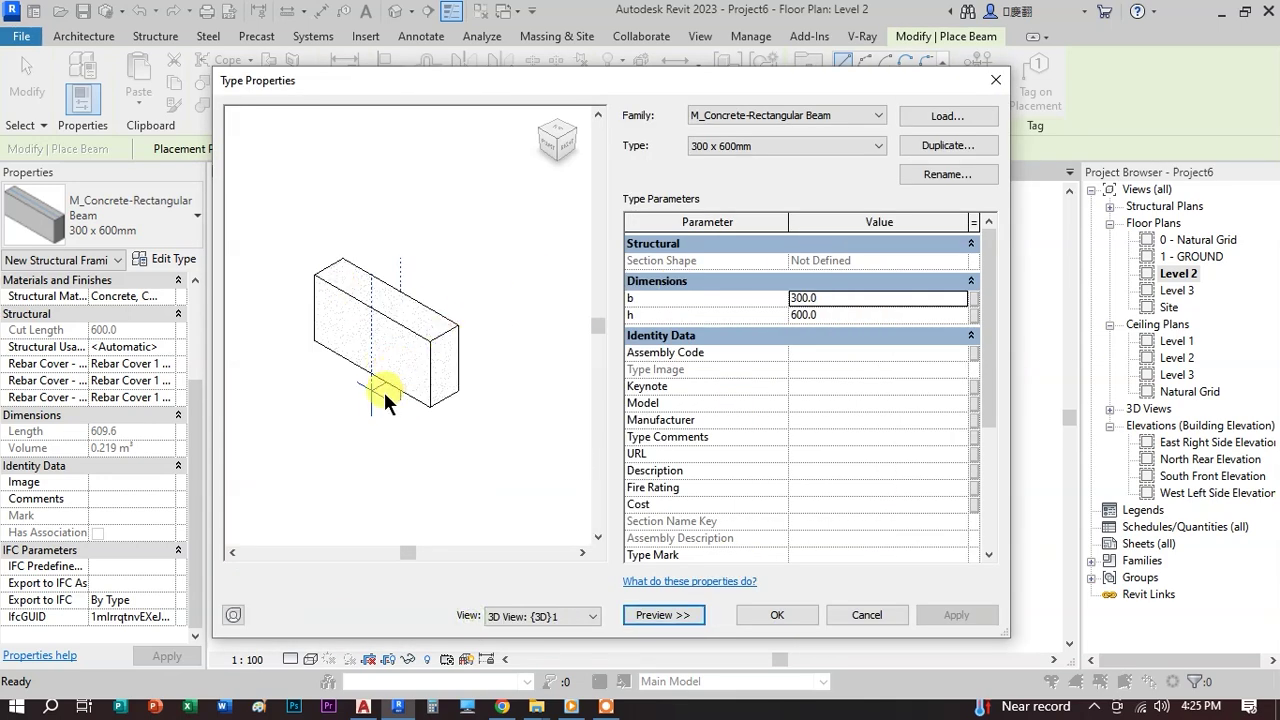
{"action": "left_click", "coordinate": [946, 145]}
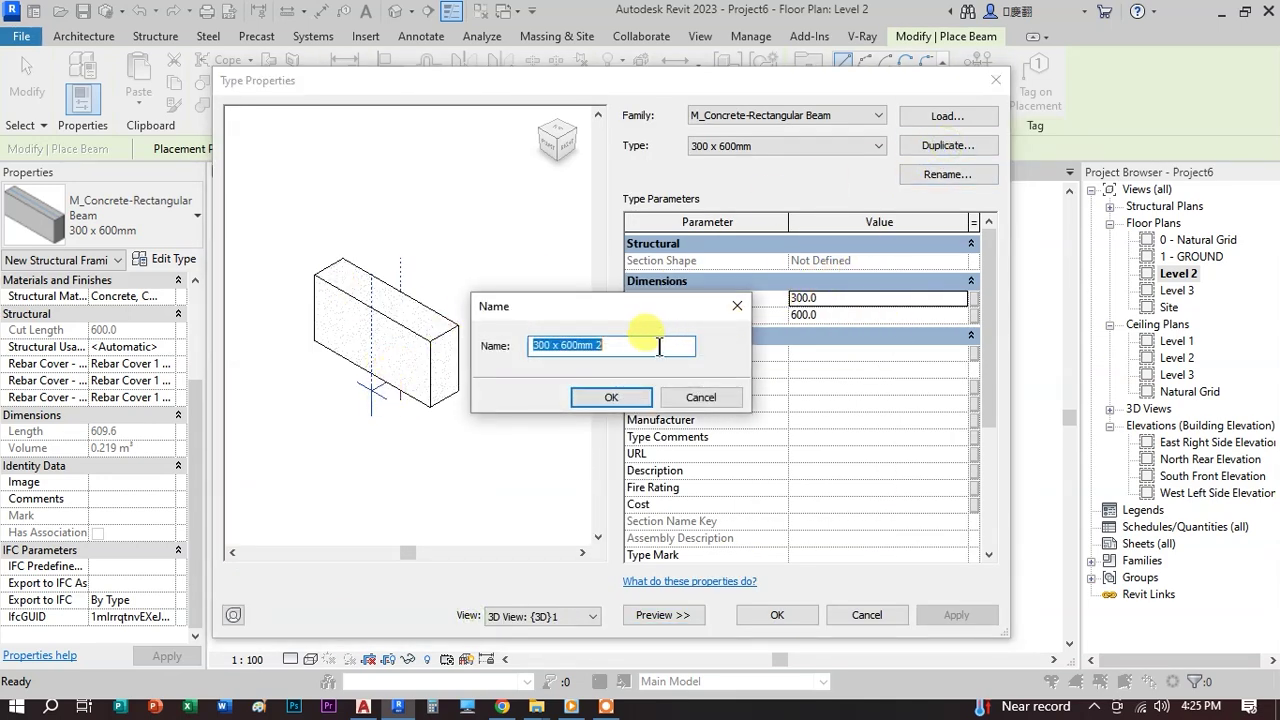
{"action": "type", "text": "350X350"}
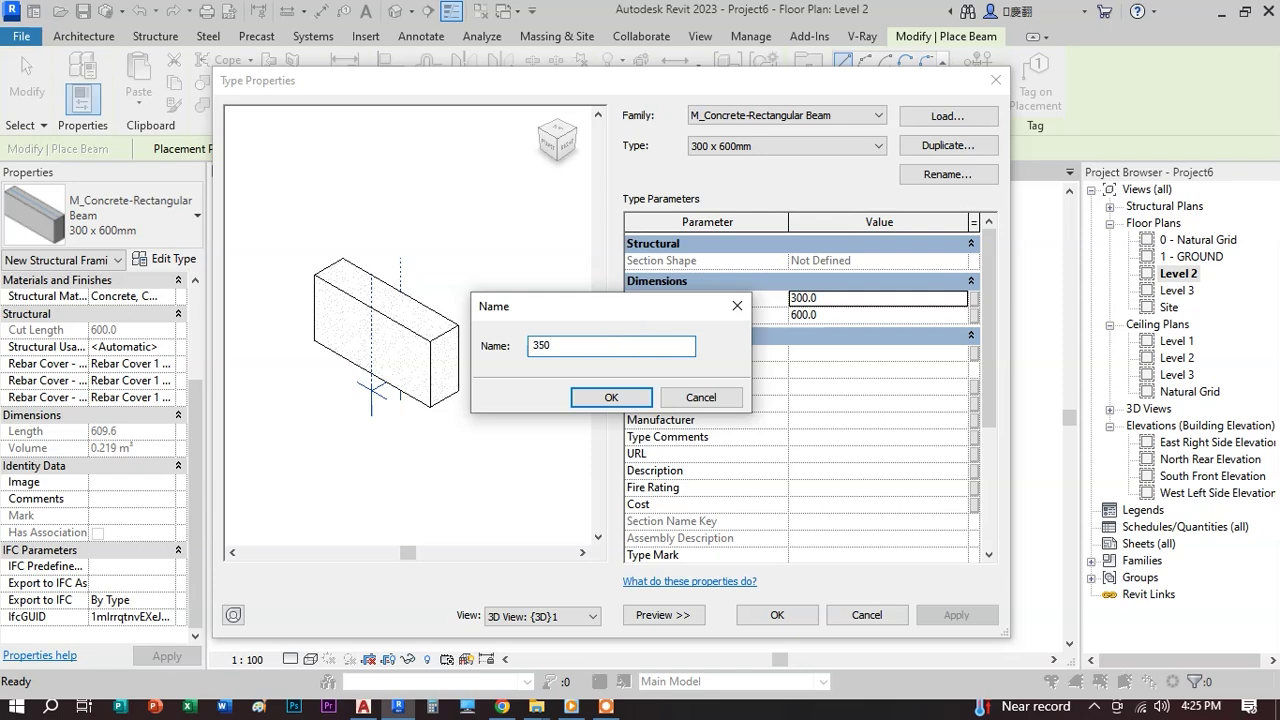
{"action": "left_click", "coordinate": [600, 398]}
- Set both the b and h dimensions of the 350X350 beam type to 350 and apply the changes
{"action": "left_click", "coordinate": [824, 297]}
{"action": "left_click_drag", "start_coordinate": [829, 299], "coordinate": [711, 308]}
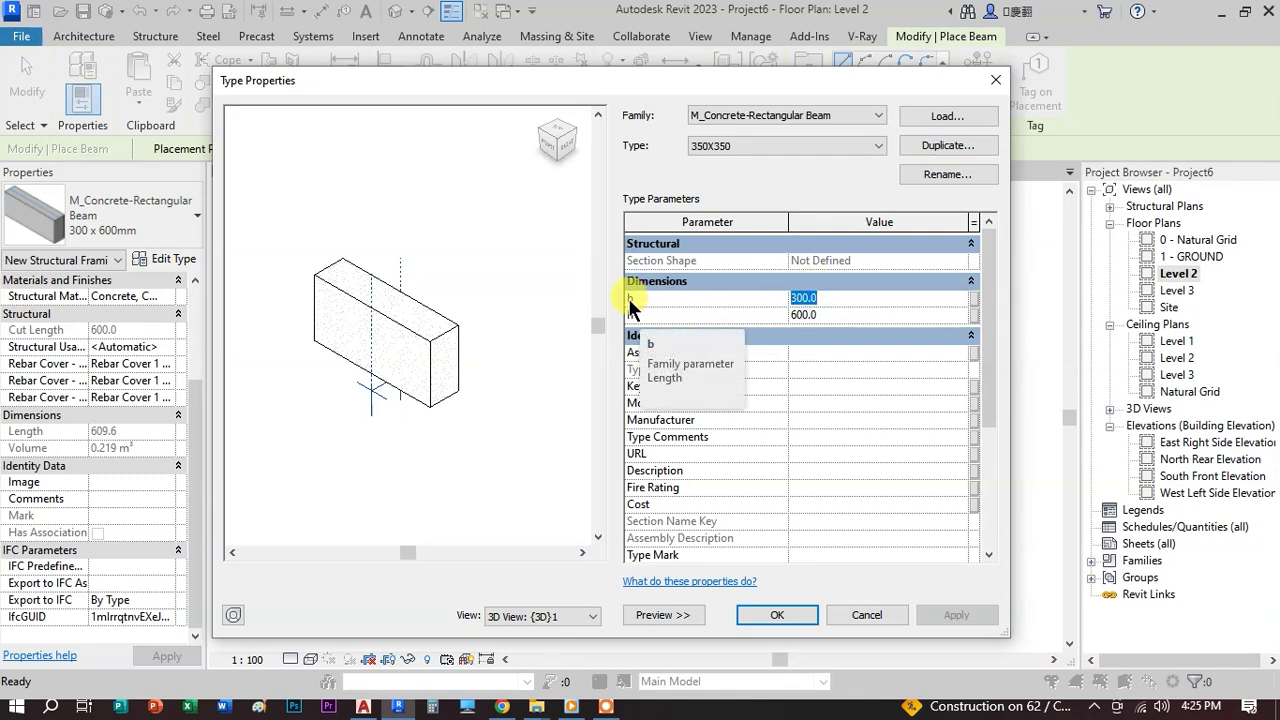
{"action": "type", "text": "350"}
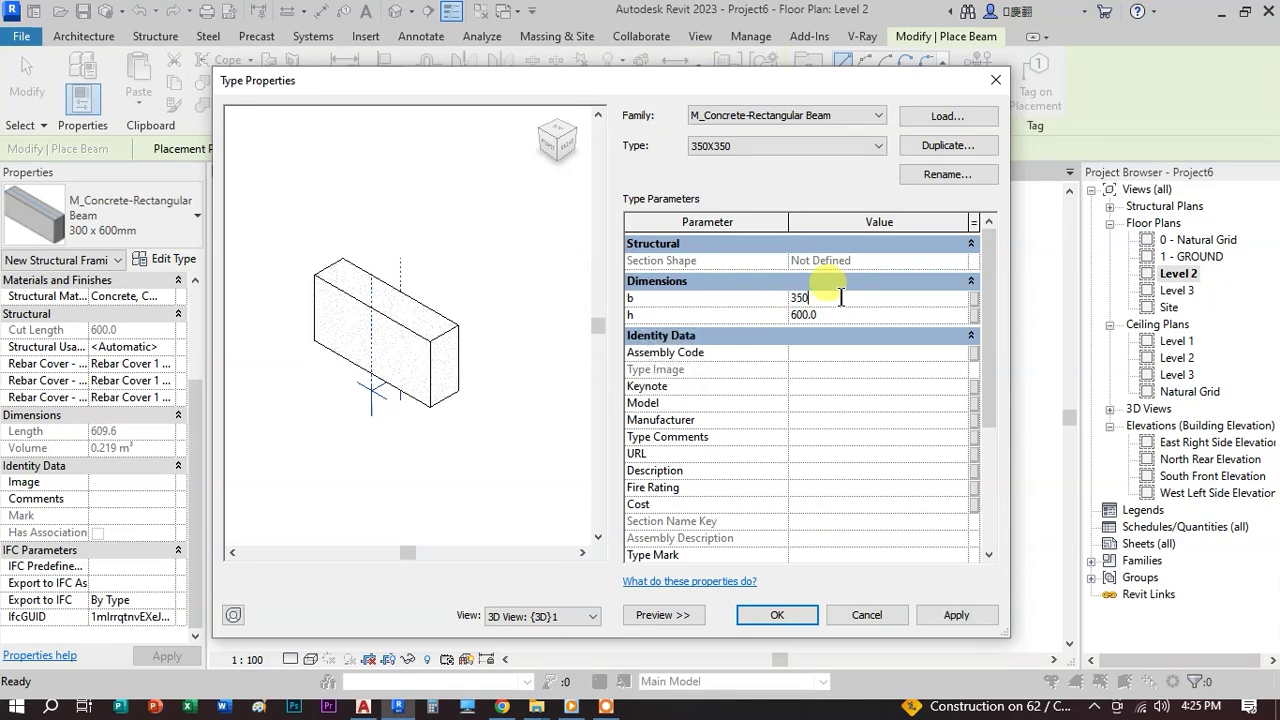
{"action": "left_click", "coordinate": [828, 314]}
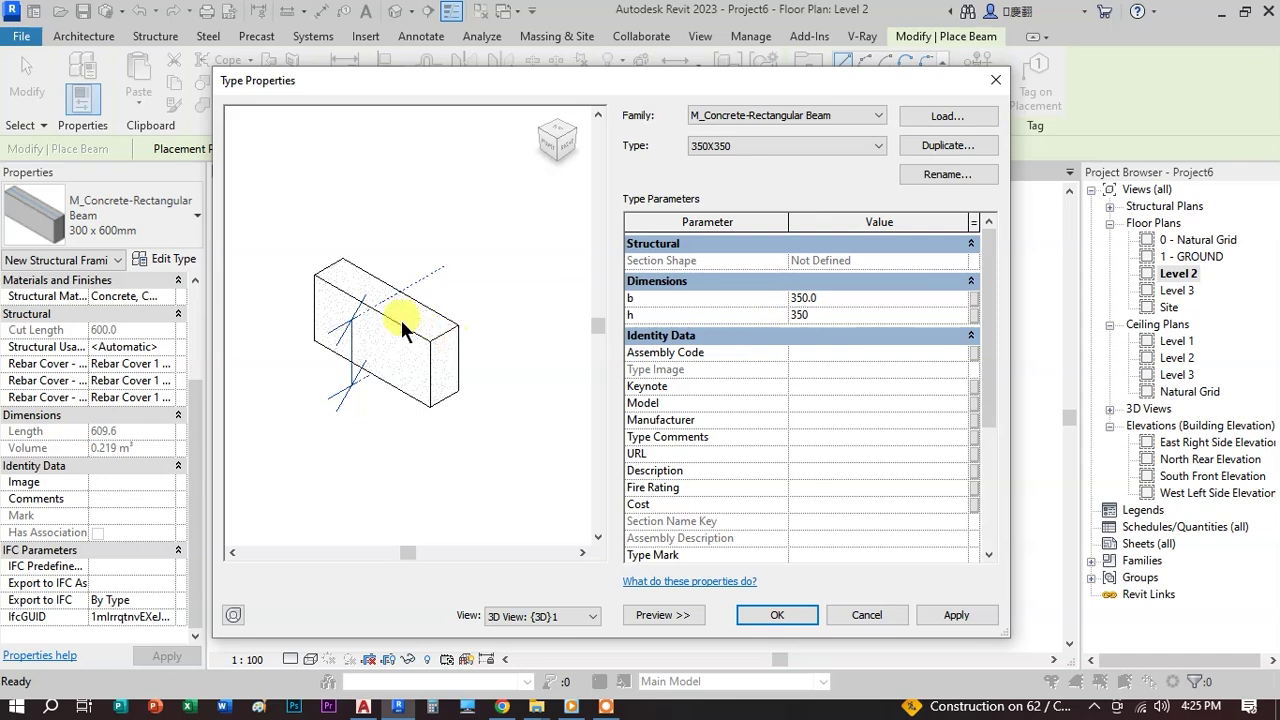
{"action": "left_click", "coordinate": [829, 298]}
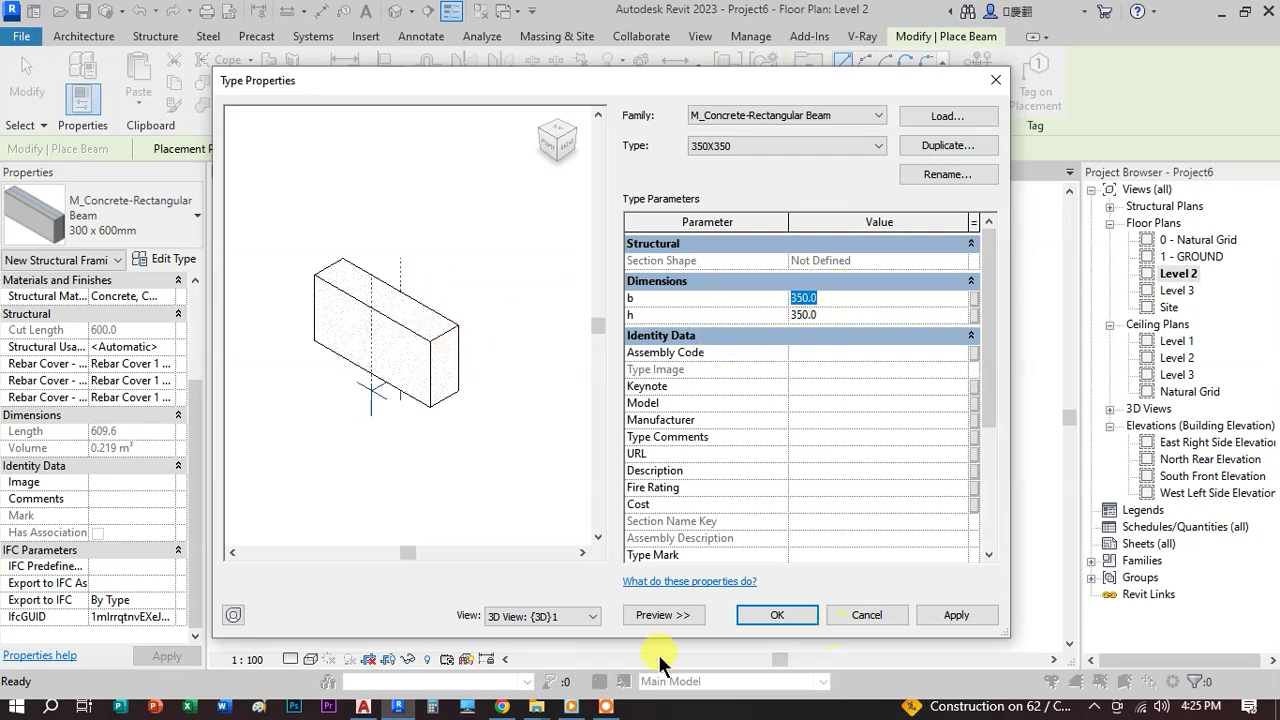
{"action": "left_click", "coordinate": [918, 616]}
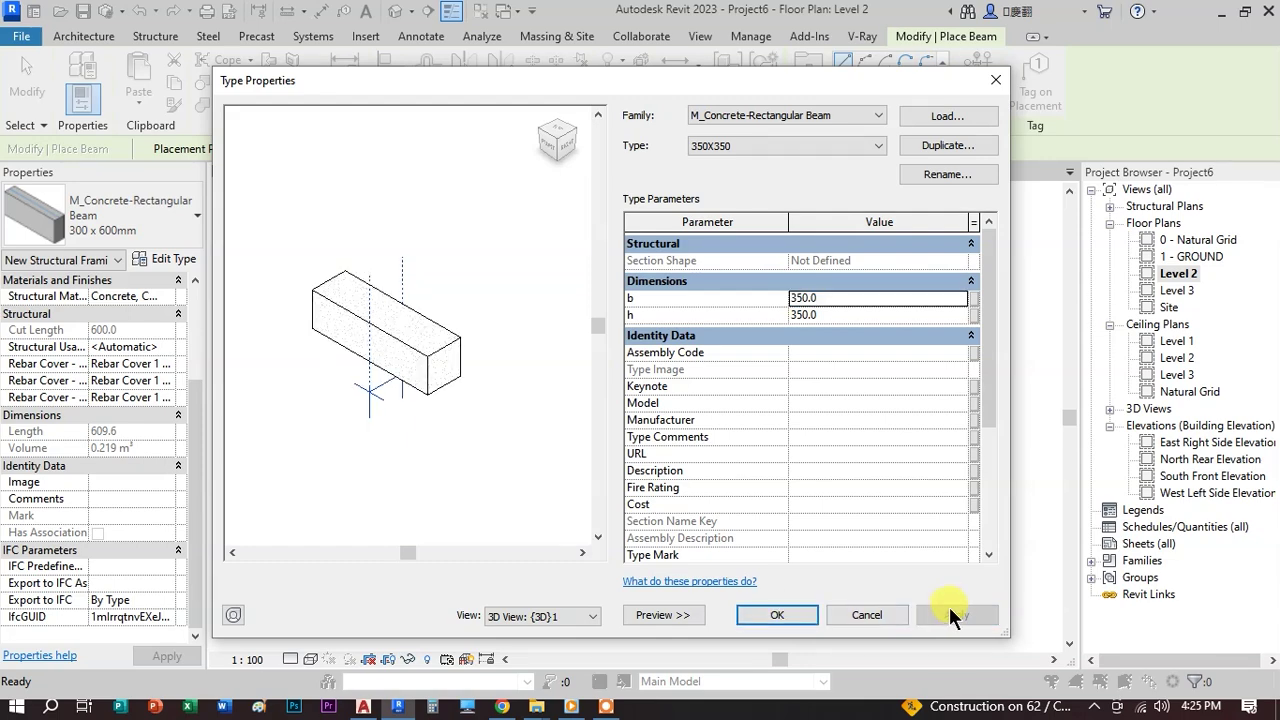
{"action": "left_click", "coordinate": [779, 614]}
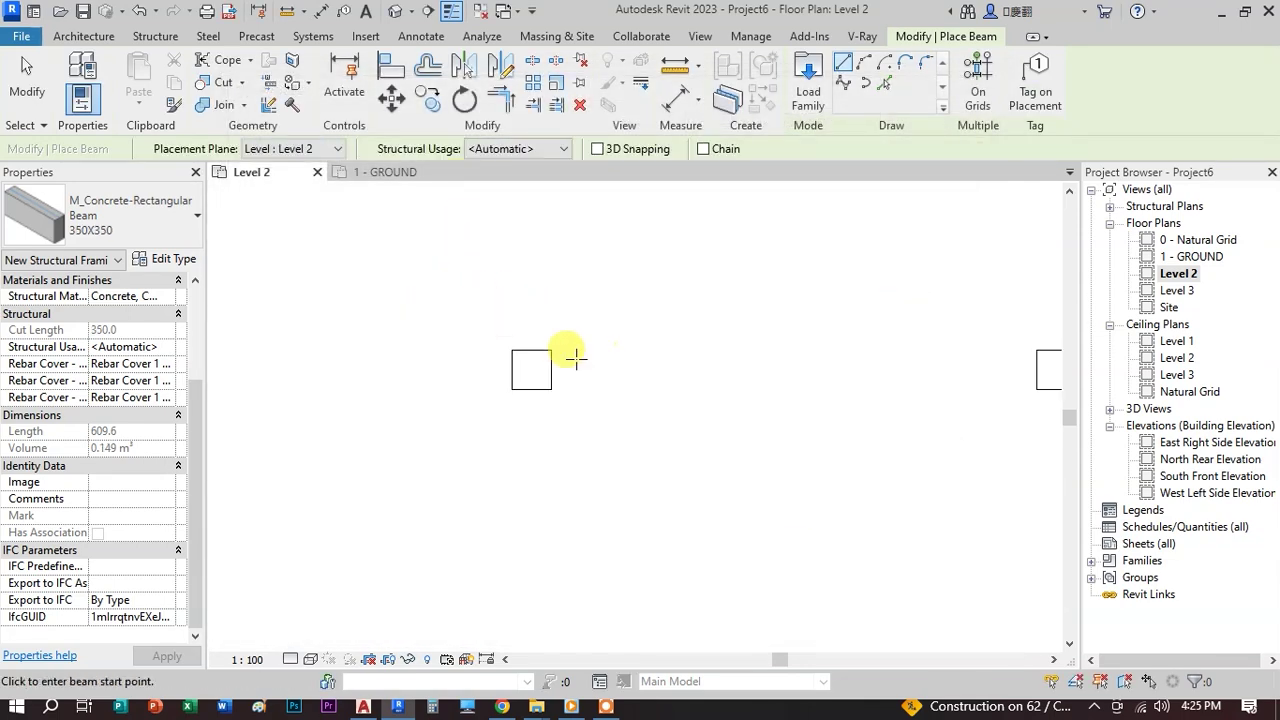
- Turn on Chain for beam placement and review the placement plane and structural usage options, leaving them at Level 2 and Automatic
{"action": "scroll", "coordinate": [570, 295], "scroll_direction": "up", "scroll_amount": 1}
{"action": "middle_click_drag", "start_coordinate": [514, 309], "coordinate": [411, 332]}
{"action": "left_click", "coordinate": [339, 149]}
{"action": "left_click", "coordinate": [340, 152]}
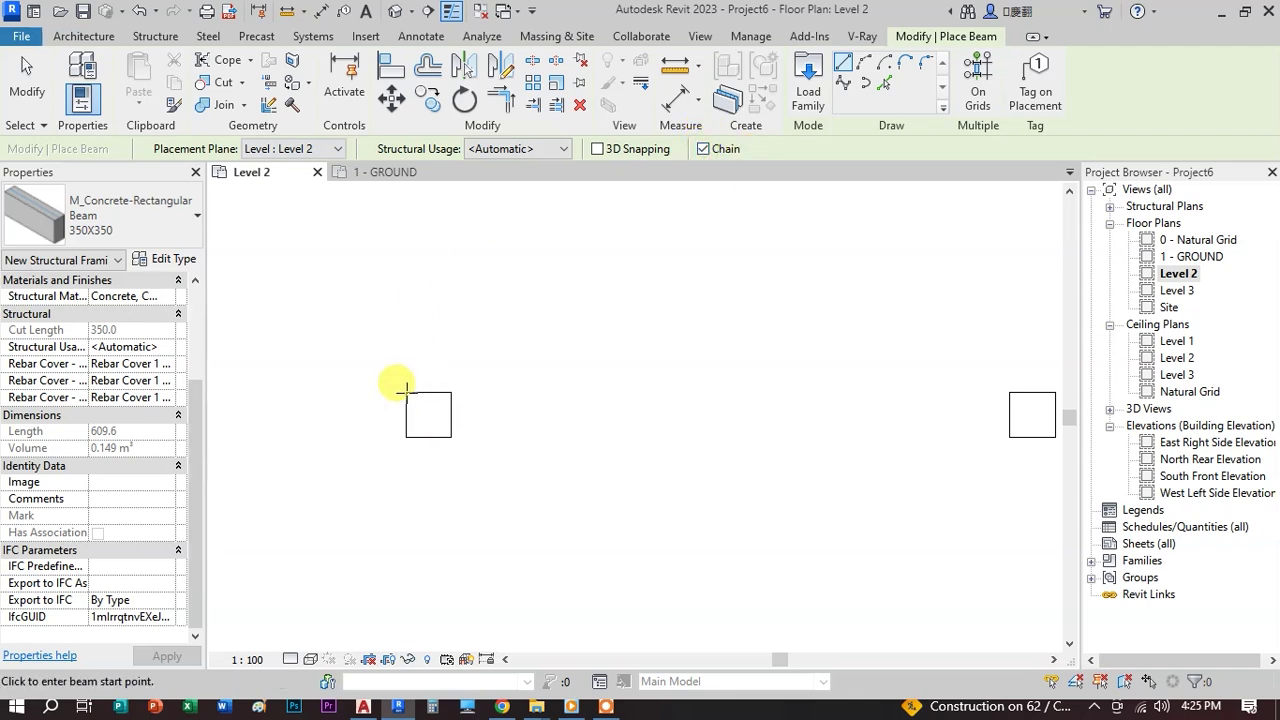
{"action": "left_click", "coordinate": [565, 148]}
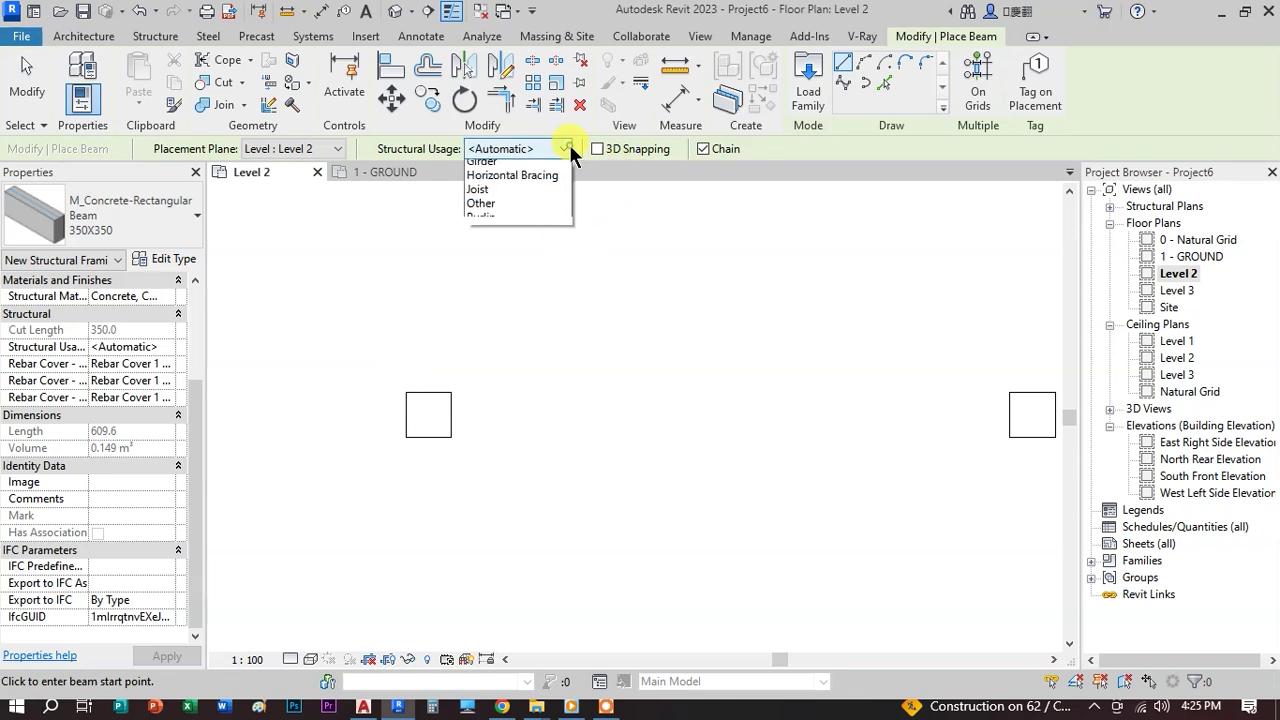
{"action": "left_click", "coordinate": [570, 150]}
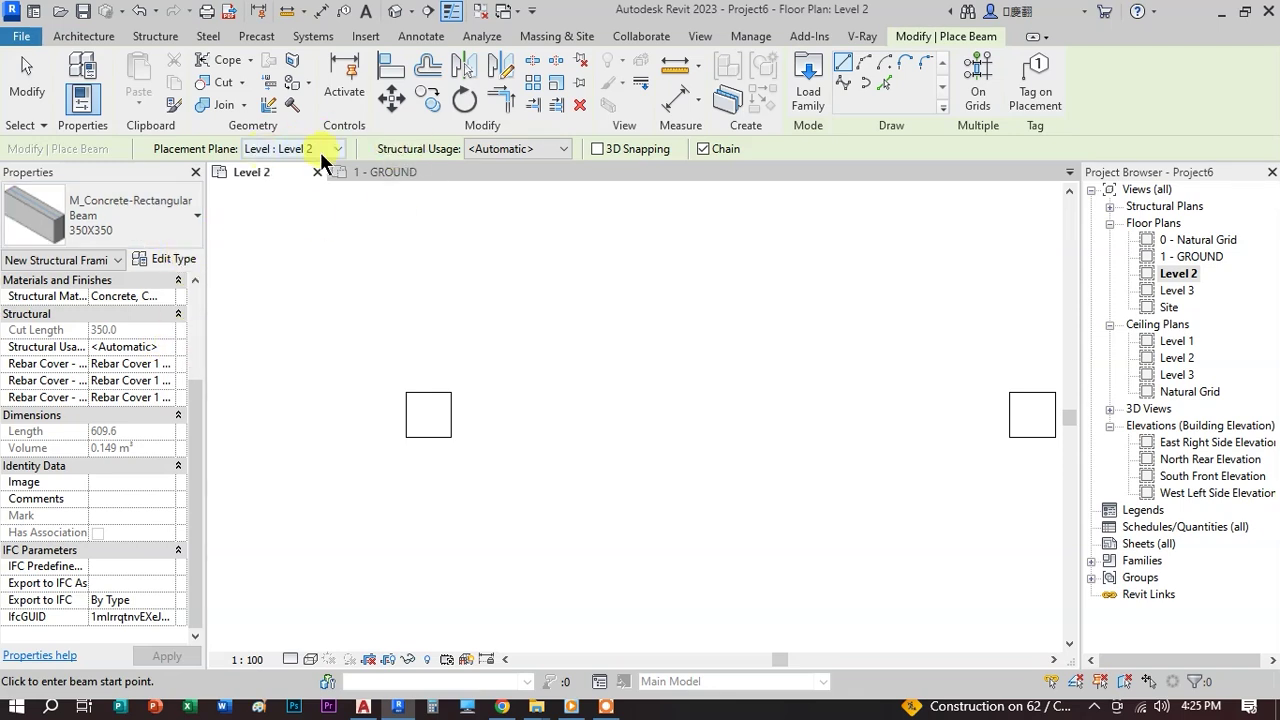
{"action": "left_click", "coordinate": [554, 152]}
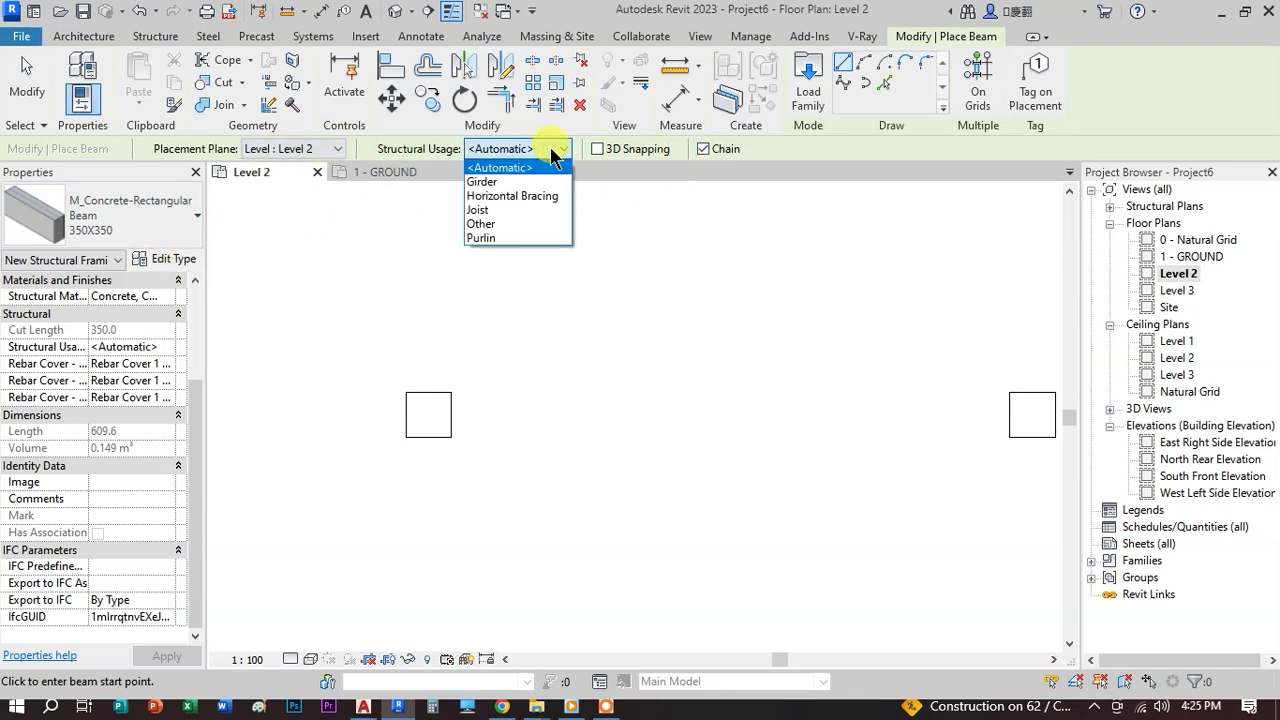
{"action": "left_click", "coordinate": [554, 152]}
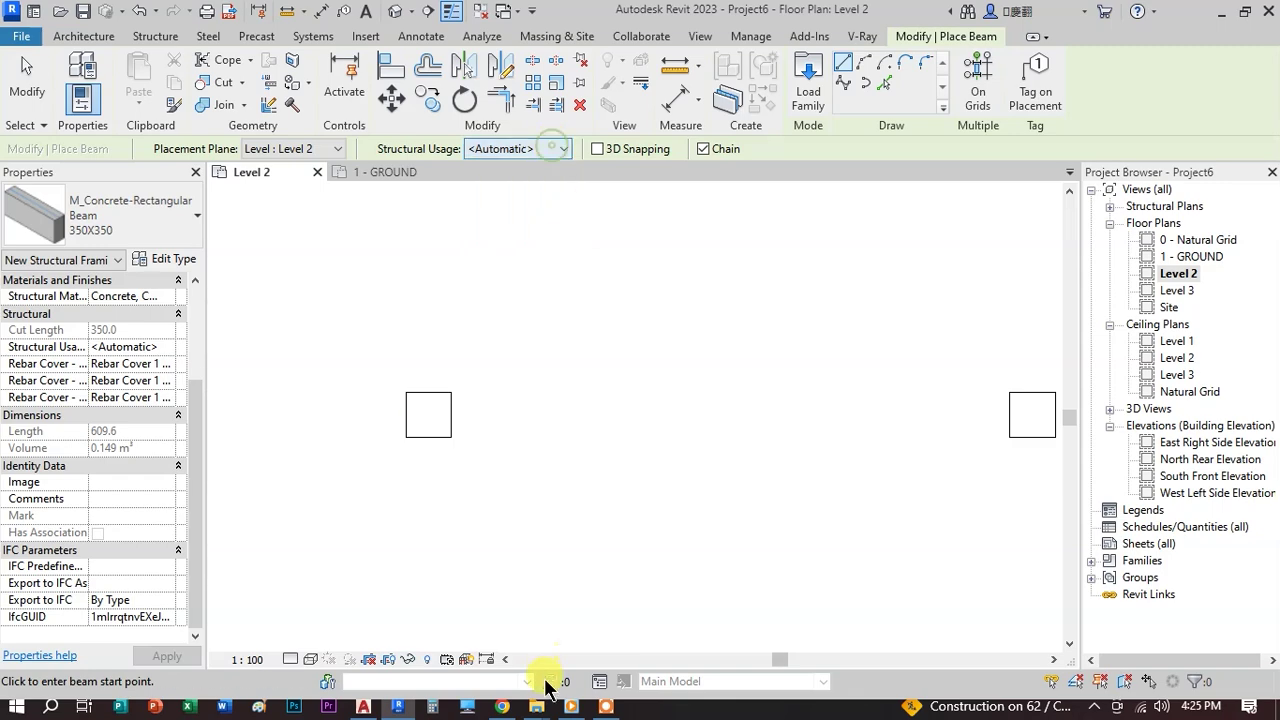
- Start placing structural beams on Level 2 with the M_Concrete-Rectangular Beam 350X350 type
{"action": "left_click", "coordinate": [606, 706]}
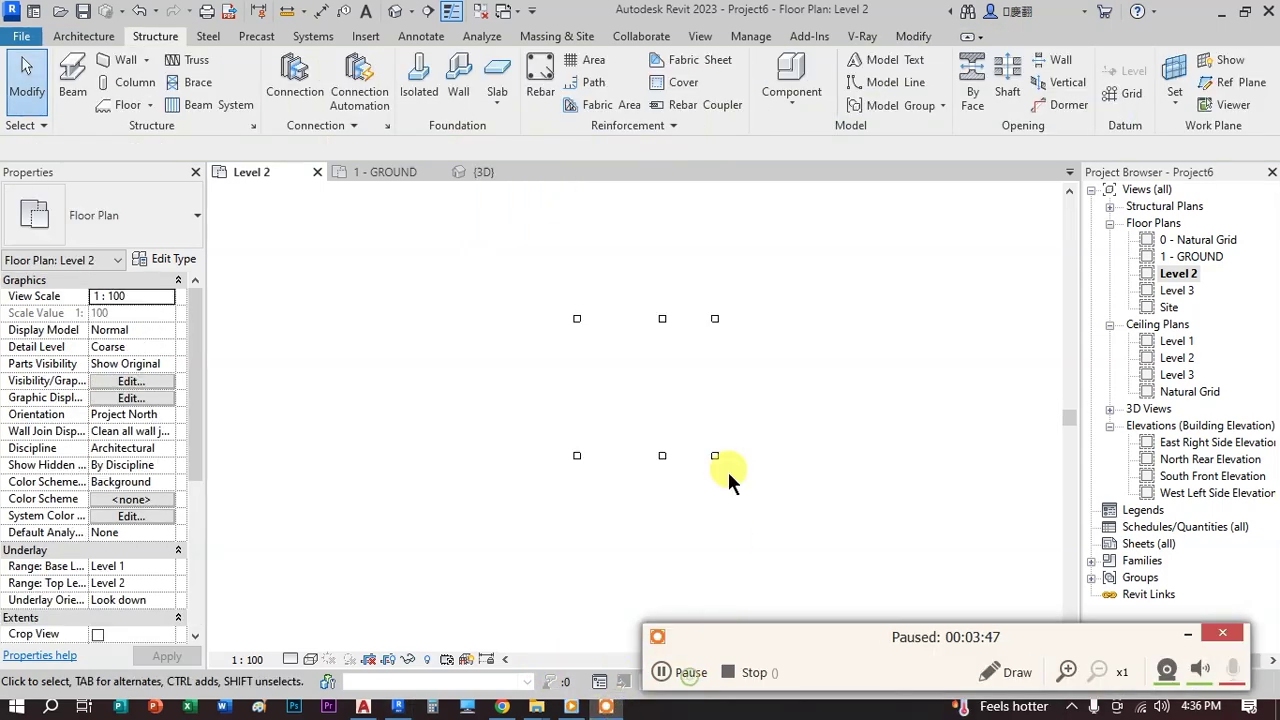
{"action": "scroll", "coordinate": [648, 376], "scroll_direction": "up", "scroll_amount": 3}
{"action": "left_click", "coordinate": [74, 75]}
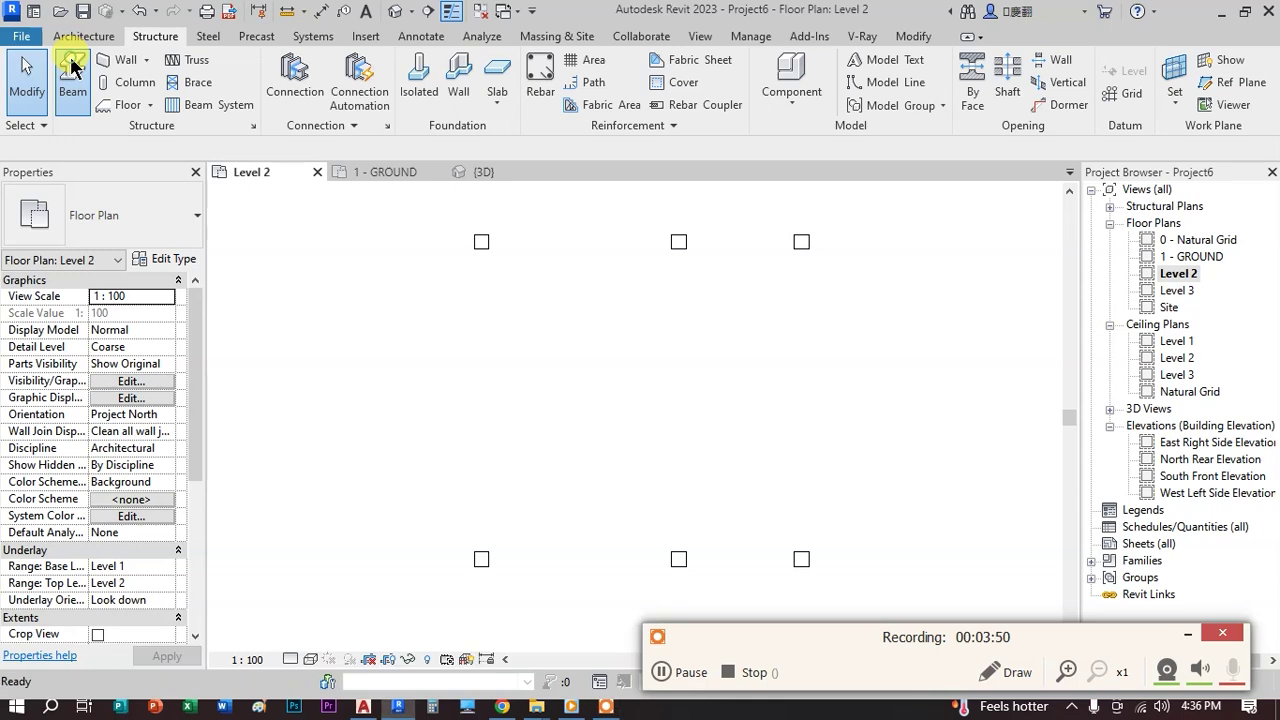
{"action": "left_click", "coordinate": [120, 228]}
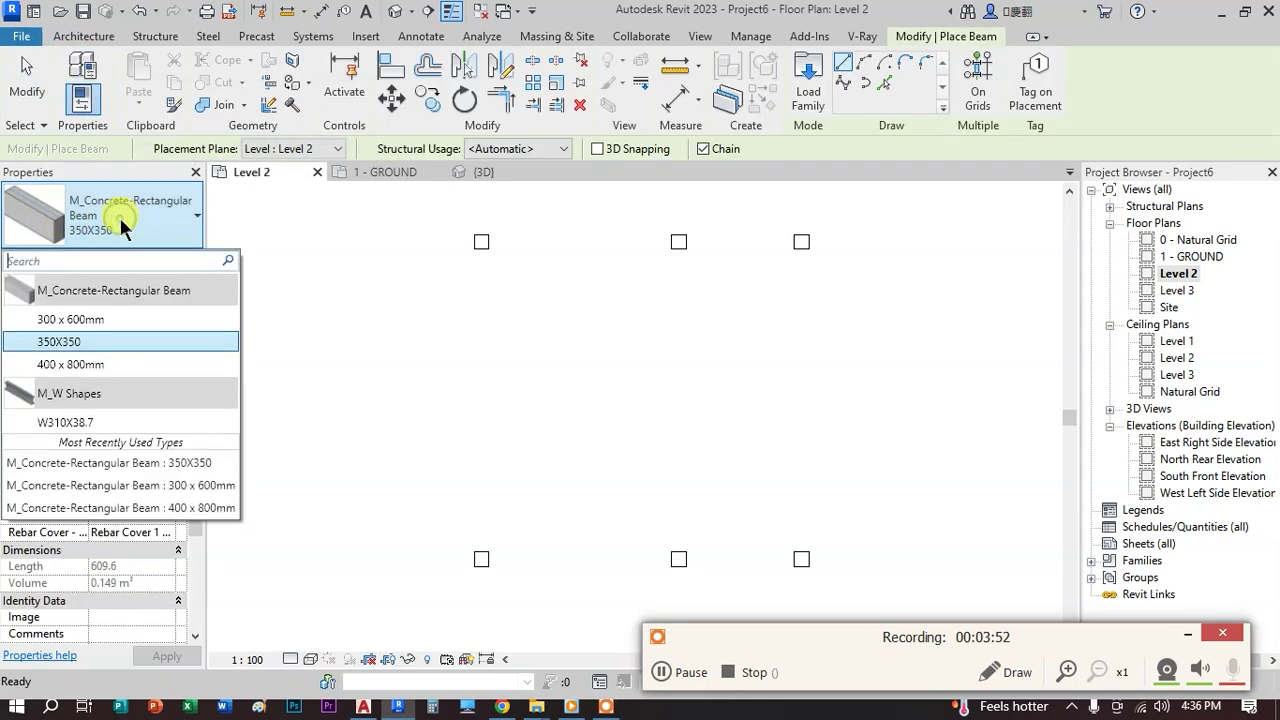
{"action": "left_click", "coordinate": [74, 337]}
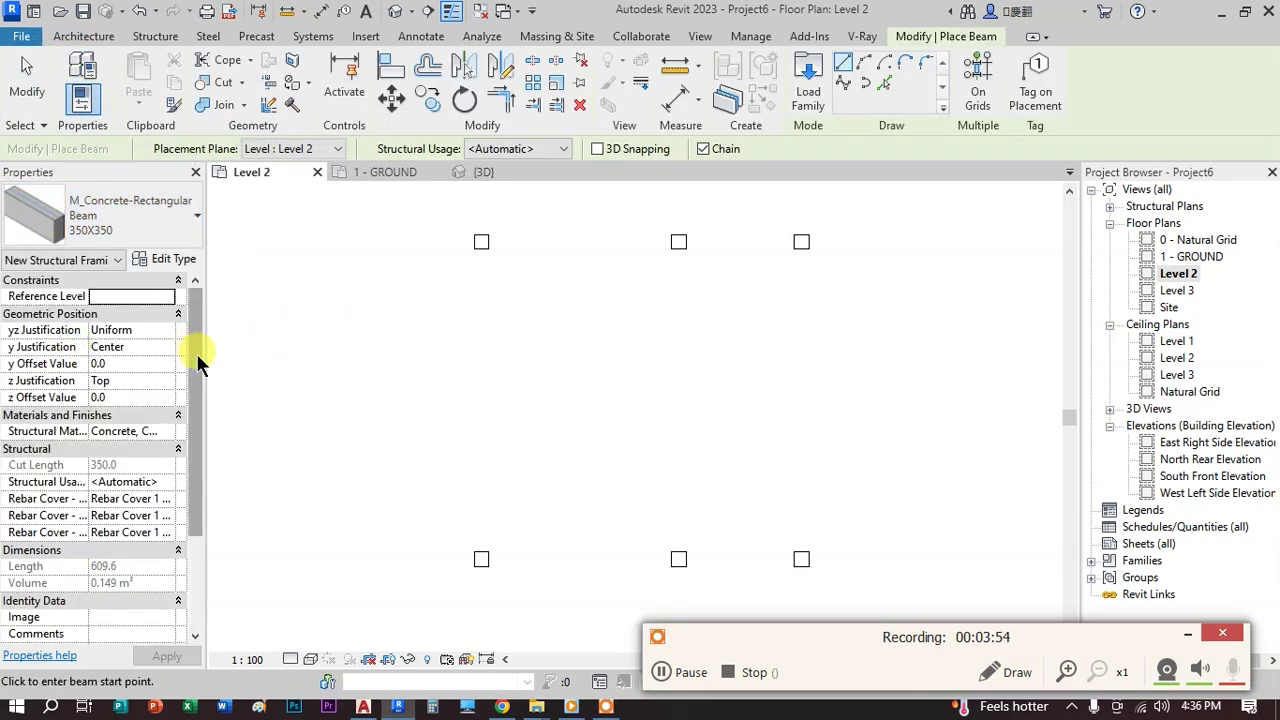
- Try Origin as the y Justification for new beams, and set it to Left instead
{"action": "scroll", "coordinate": [536, 224], "scroll_direction": "up", "scroll_amount": 6}
{"action": "middle_click_drag", "start_coordinate": [463, 260], "coordinate": [455, 315]}
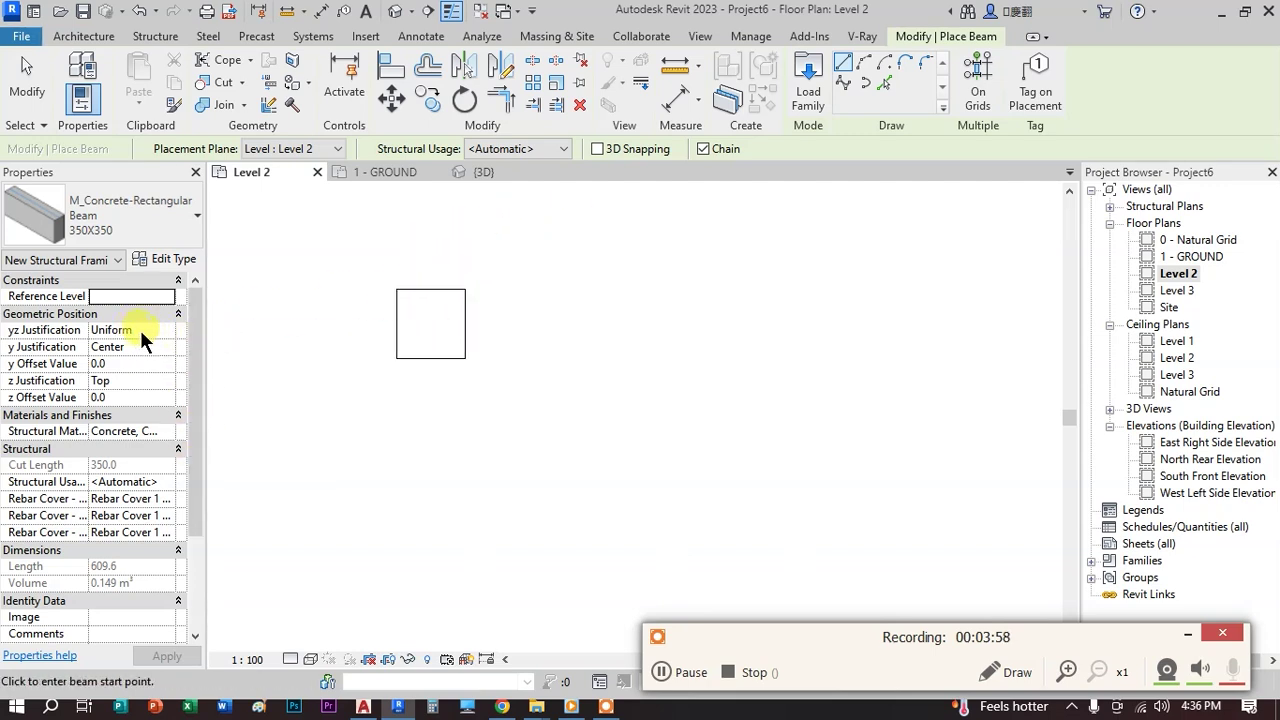
{"action": "left_click", "coordinate": [152, 347]}
{"action": "left_click", "coordinate": [168, 347]}
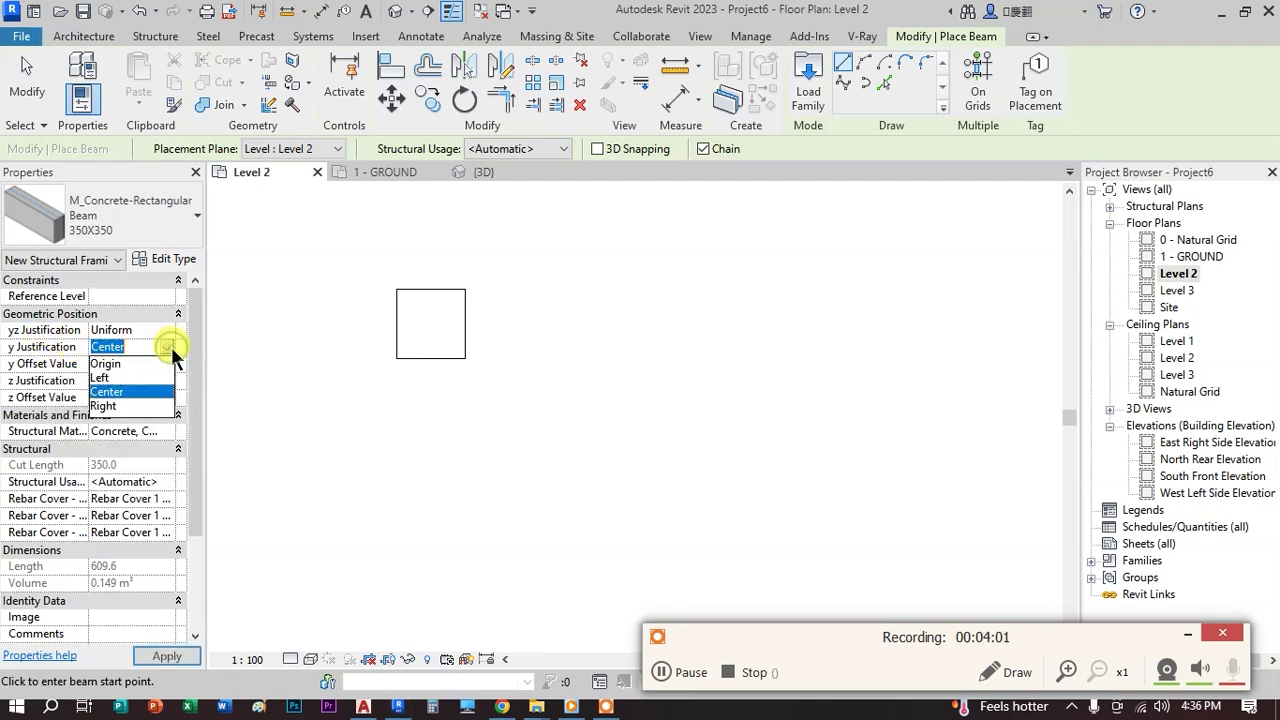
{"action": "left_click", "coordinate": [106, 362]}
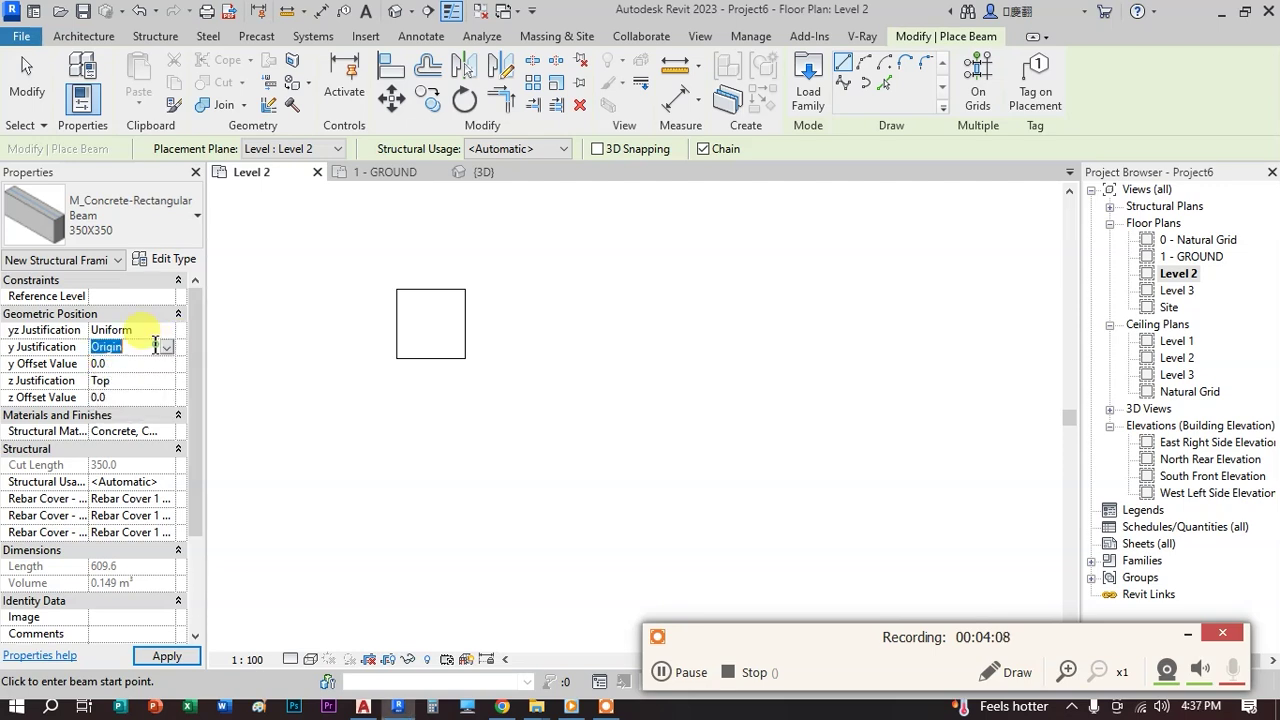
{"action": "left_click", "coordinate": [168, 347]}
{"action": "left_click", "coordinate": [108, 379]}
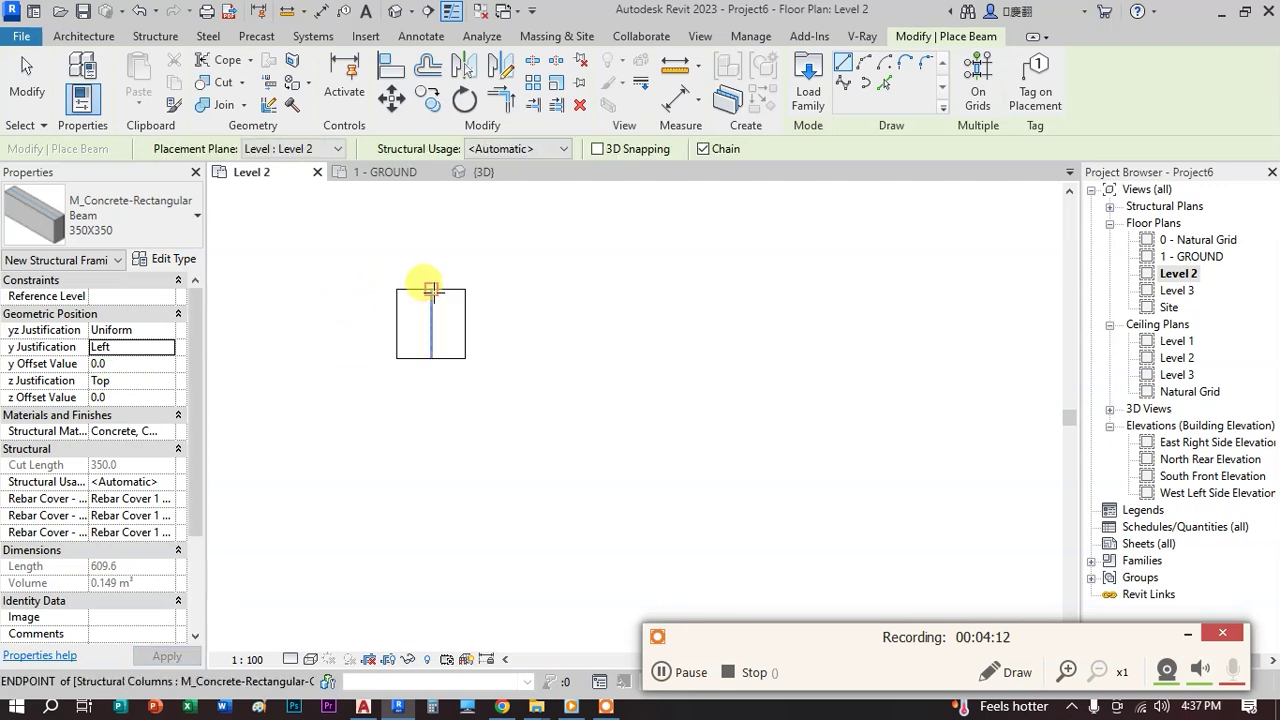
- Draw a trial left-justified beam from the upper edge midpoint of the upper-left column, and delete it
{"action": "left_click", "coordinate": [430, 290]}
{"action": "left_click", "coordinate": [896, 290]}
{"action": "middle_click_drag", "start_coordinate": [748, 368], "coordinate": [535, 442]}
{"action": "scroll", "coordinate": [540, 441], "scroll_direction": "down", "scroll_amount": 2}
{"action": "key", "text": "Escape"}
{"action": "scroll", "coordinate": [512, 398], "scroll_direction": "up", "scroll_amount": 1}
{"action": "left_click", "coordinate": [525, 397]}
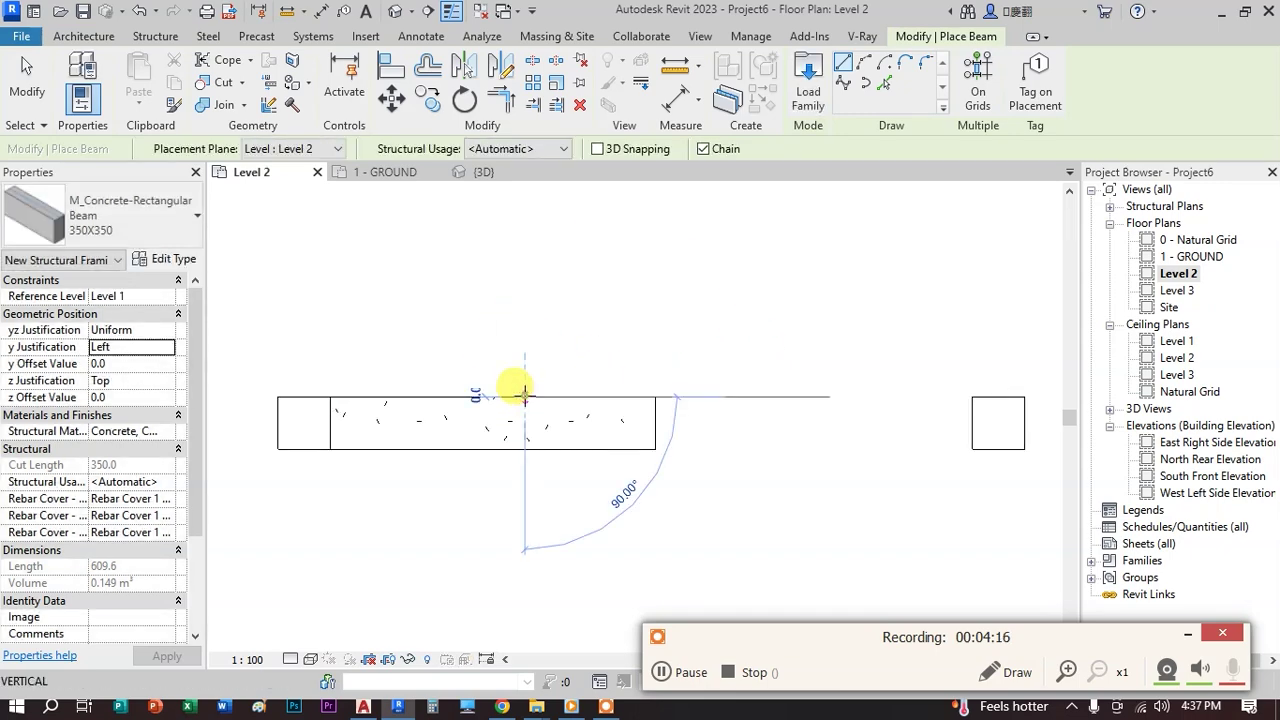
{"action": "key", "text": "Escape"}
{"action": "key", "text": "Escape"}
{"action": "left_click", "coordinate": [564, 393]}
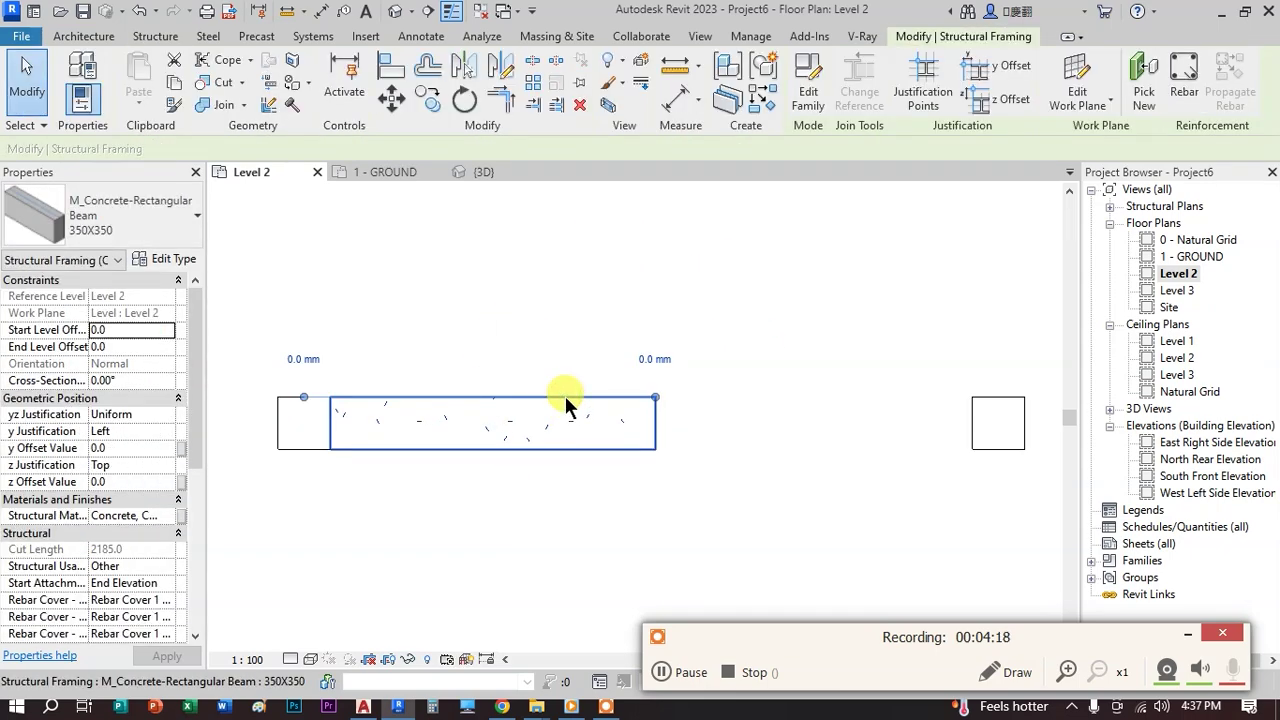
{"action": "key", "text": "Delete"}
- Set the y Justification to Center and draw a beam along the upper column row from the left corner column to the right corner column
{"action": "left_click", "coordinate": [72, 78]}
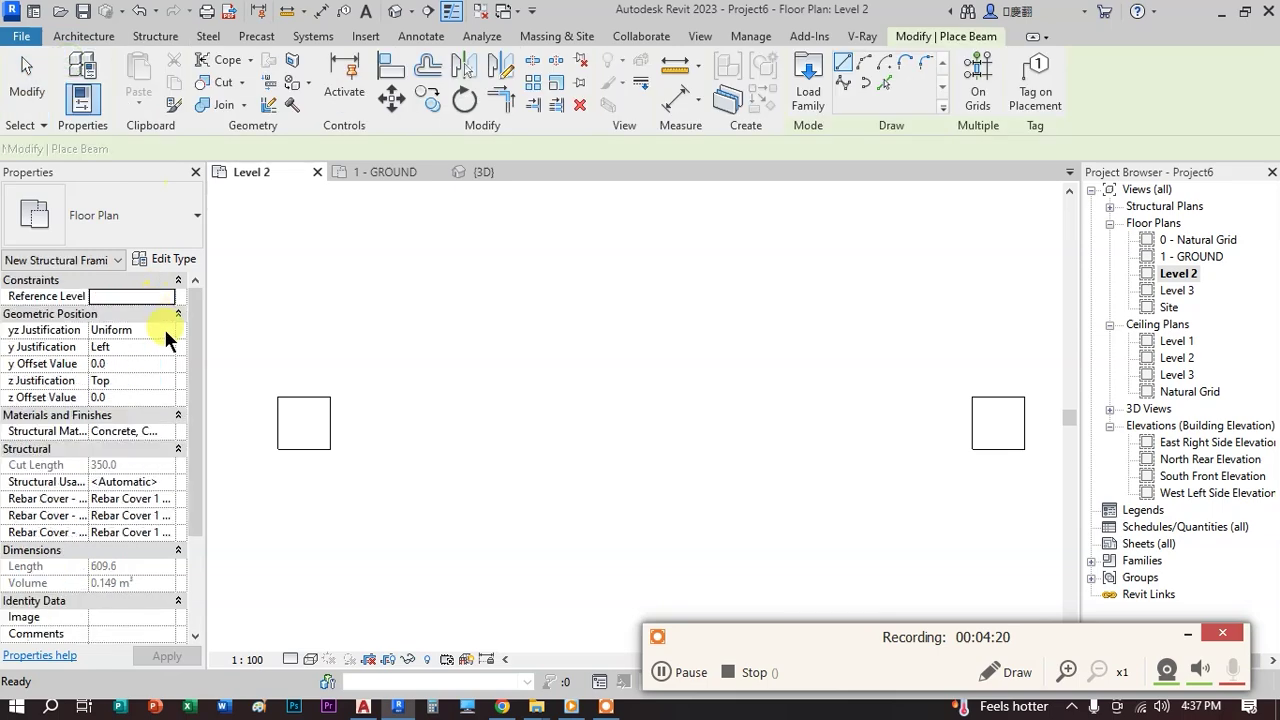
{"action": "left_click", "coordinate": [166, 347]}
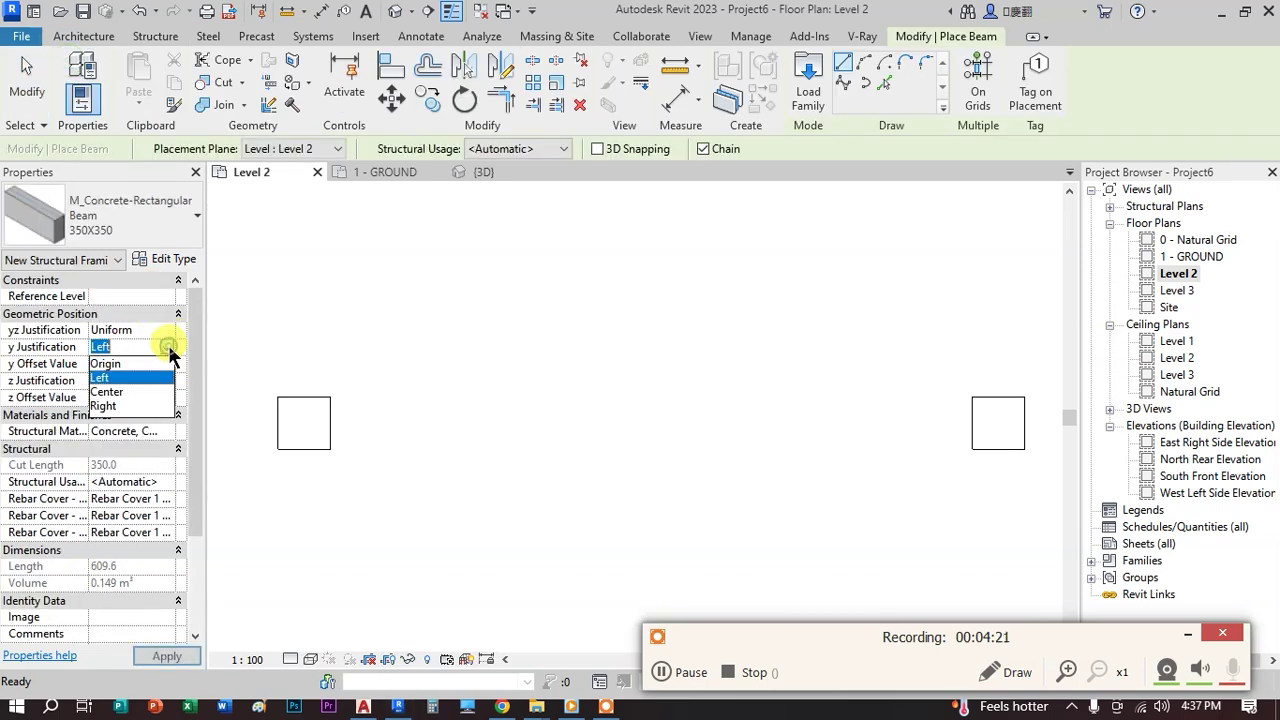
{"action": "left_click", "coordinate": [108, 393]}
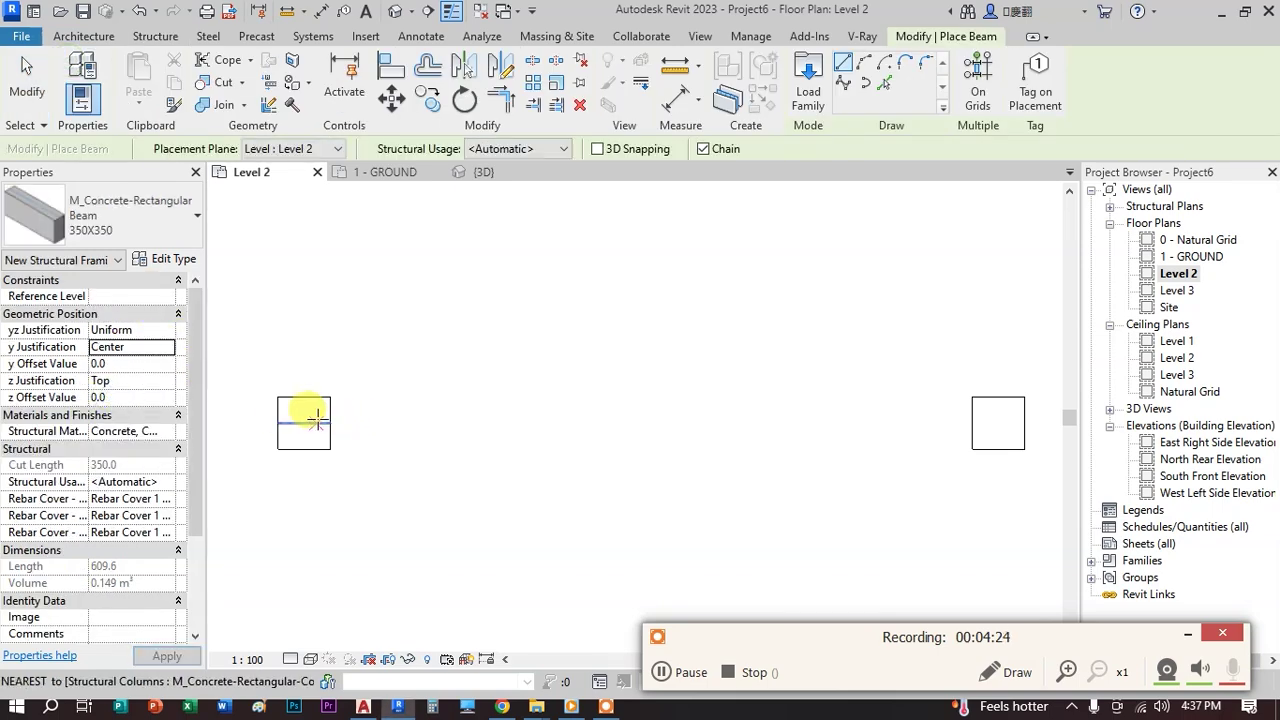
{"action": "left_click", "coordinate": [306, 420]}
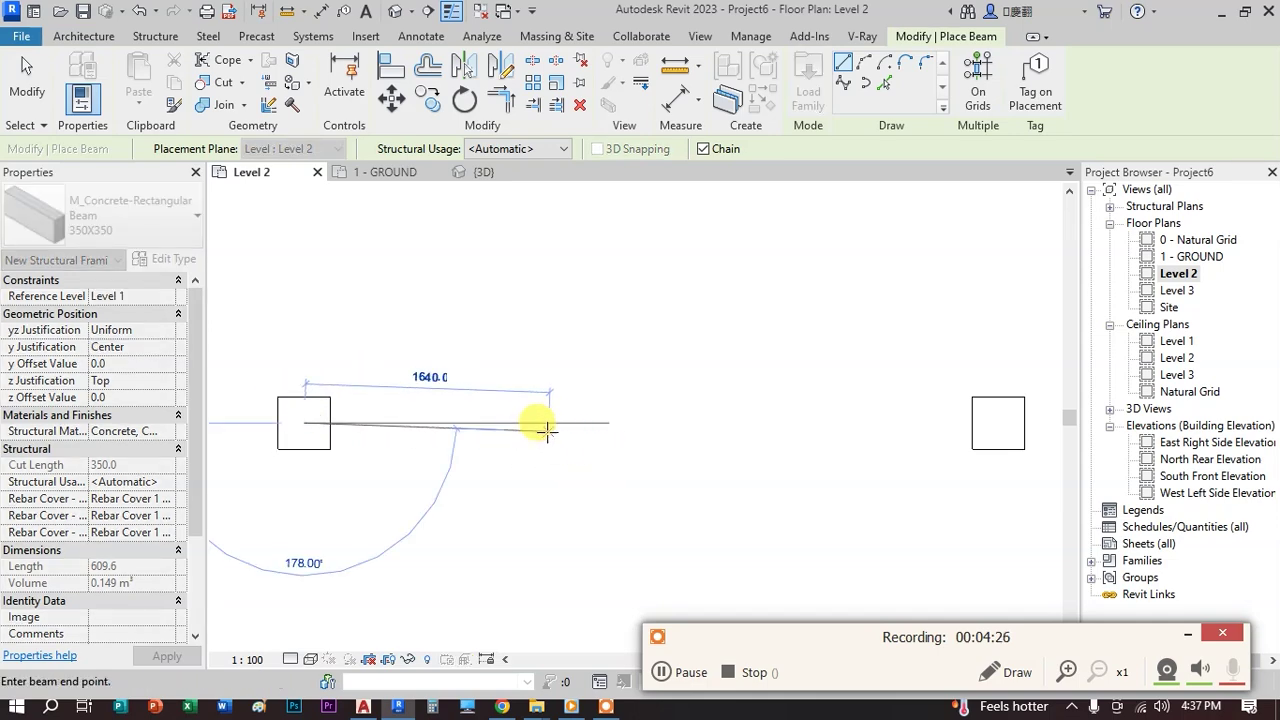
{"action": "scroll", "coordinate": [547, 431], "scroll_direction": "down", "scroll_amount": 2}
{"action": "middle_click_drag", "start_coordinate": [522, 448], "coordinate": [532, 453]}
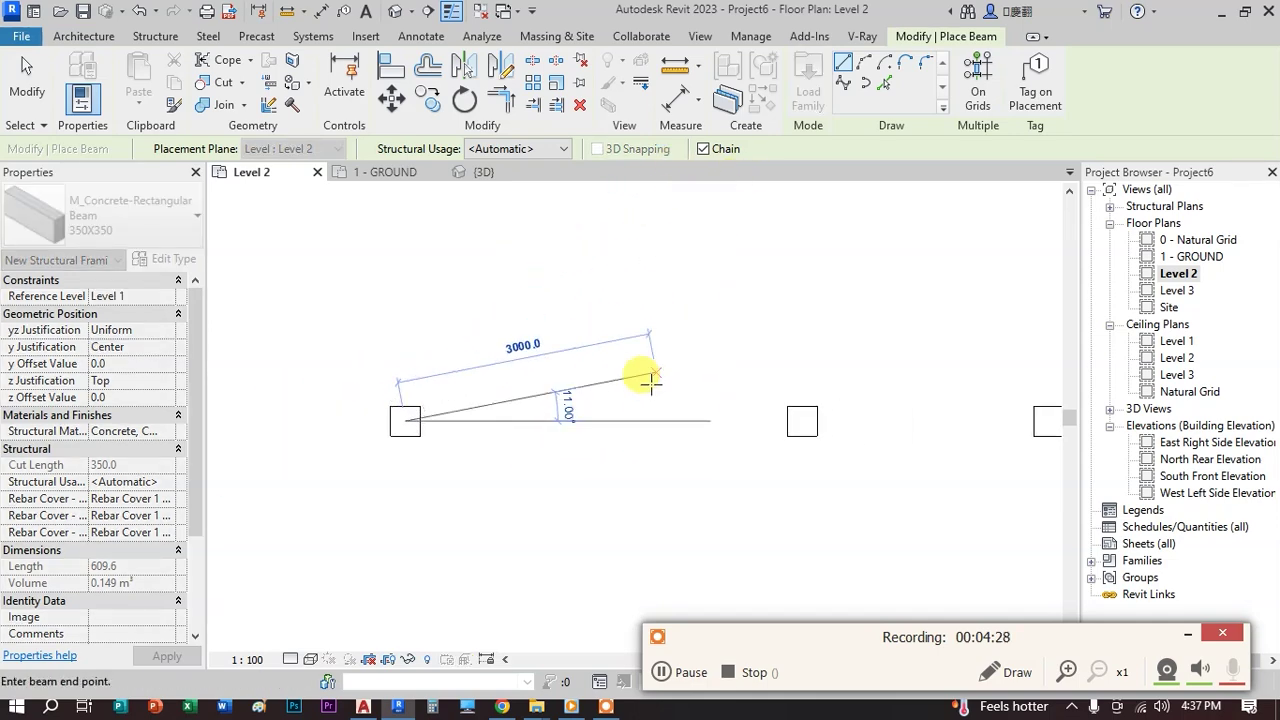
{"action": "scroll", "coordinate": [1030, 436], "scroll_direction": "down", "scroll_amount": 1}
{"action": "middle_click_drag", "start_coordinate": [1040, 441], "coordinate": [912, 423]}
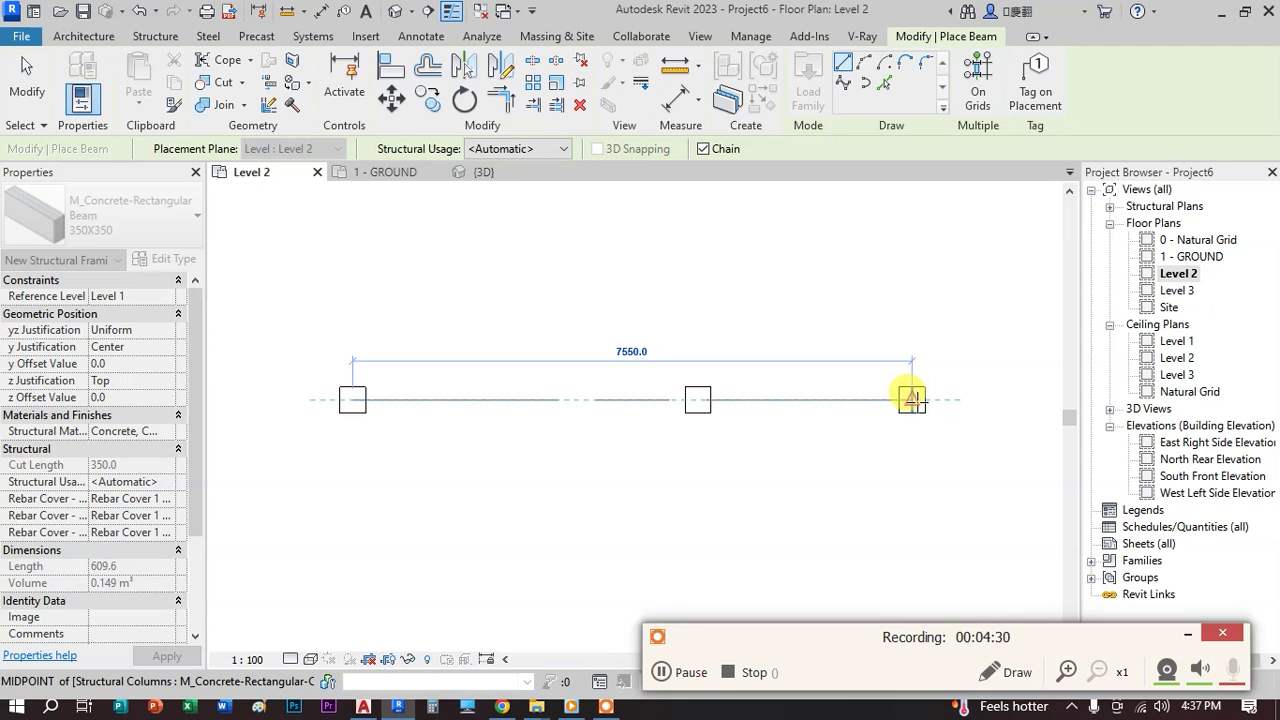
{"action": "left_click", "coordinate": [917, 401]}
- Chain beams down to the lower-right column, across to the lower-left column and back to the upper-left column, closing the rectangle
{"action": "middle_click_drag", "start_coordinate": [915, 452], "coordinate": [875, 323]}
{"action": "scroll", "coordinate": [906, 248], "scroll_direction": "down", "scroll_amount": 3}
{"action": "scroll", "coordinate": [878, 323], "scroll_direction": "up", "scroll_amount": 2}
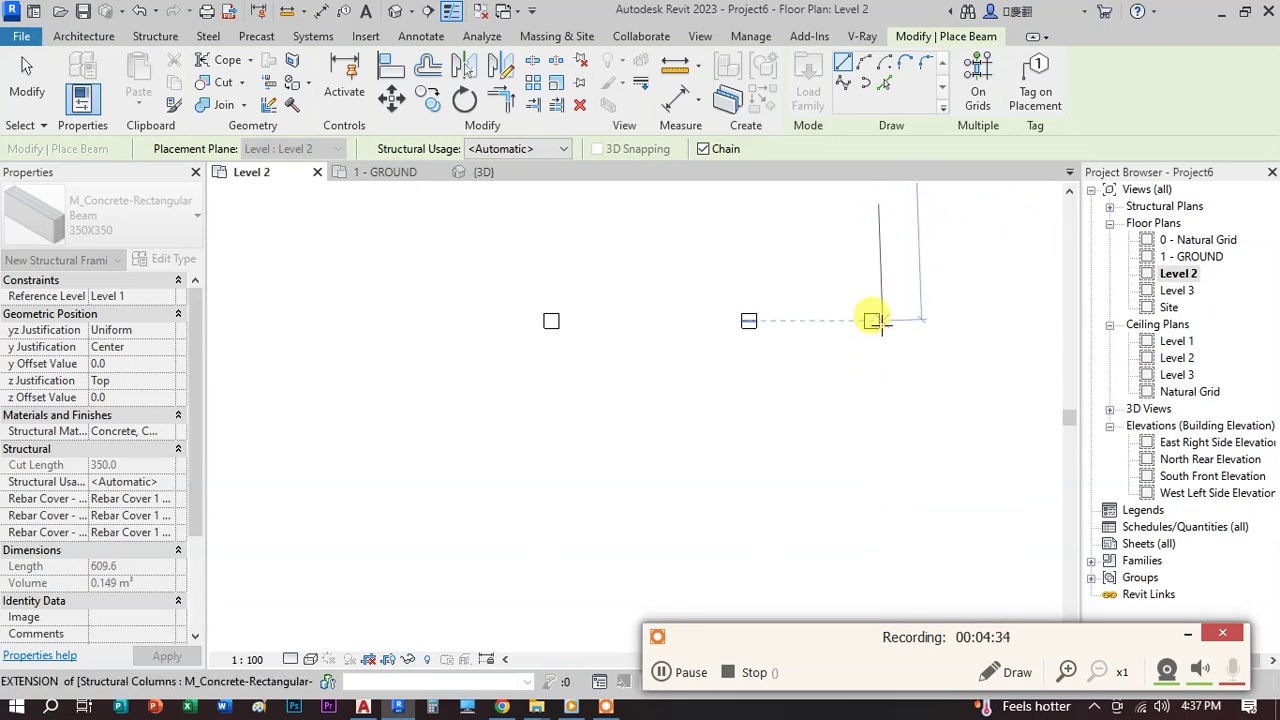
{"action": "left_click", "coordinate": [872, 320]}
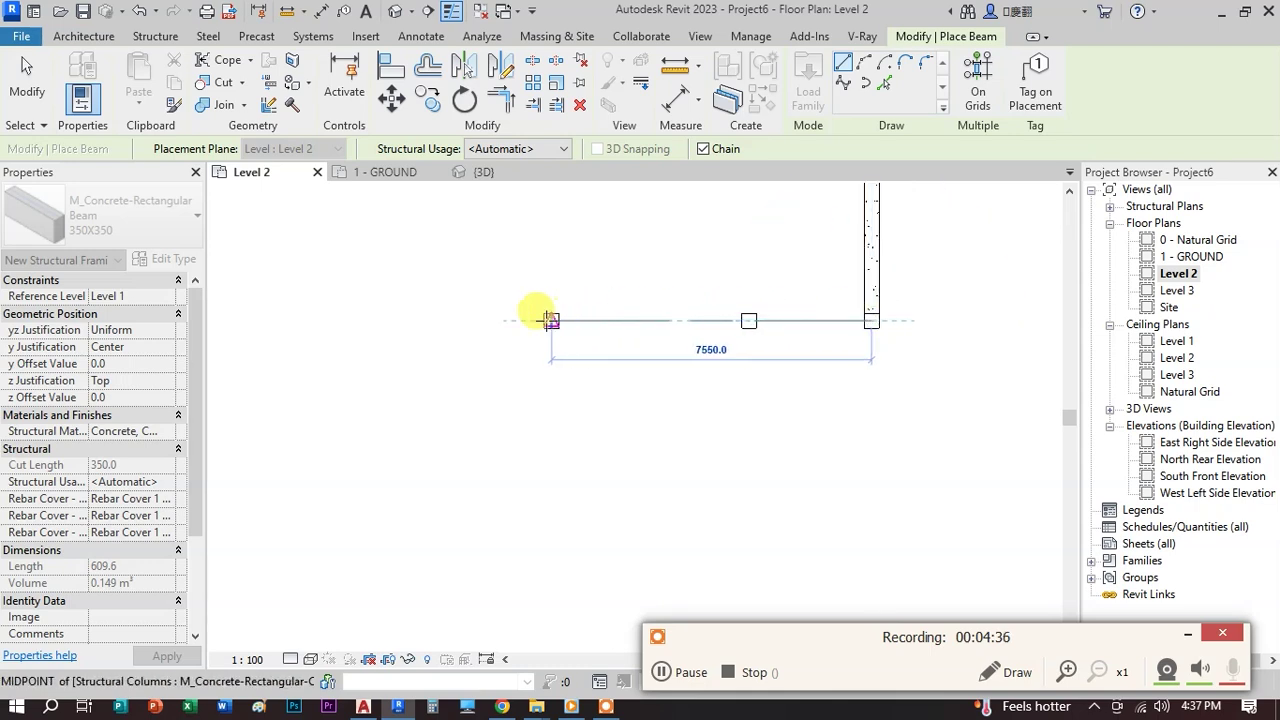
{"action": "left_click", "coordinate": [551, 320]}
{"action": "middle_click_drag", "start_coordinate": [583, 261], "coordinate": [617, 586]}
{"action": "left_click", "coordinate": [585, 318]}
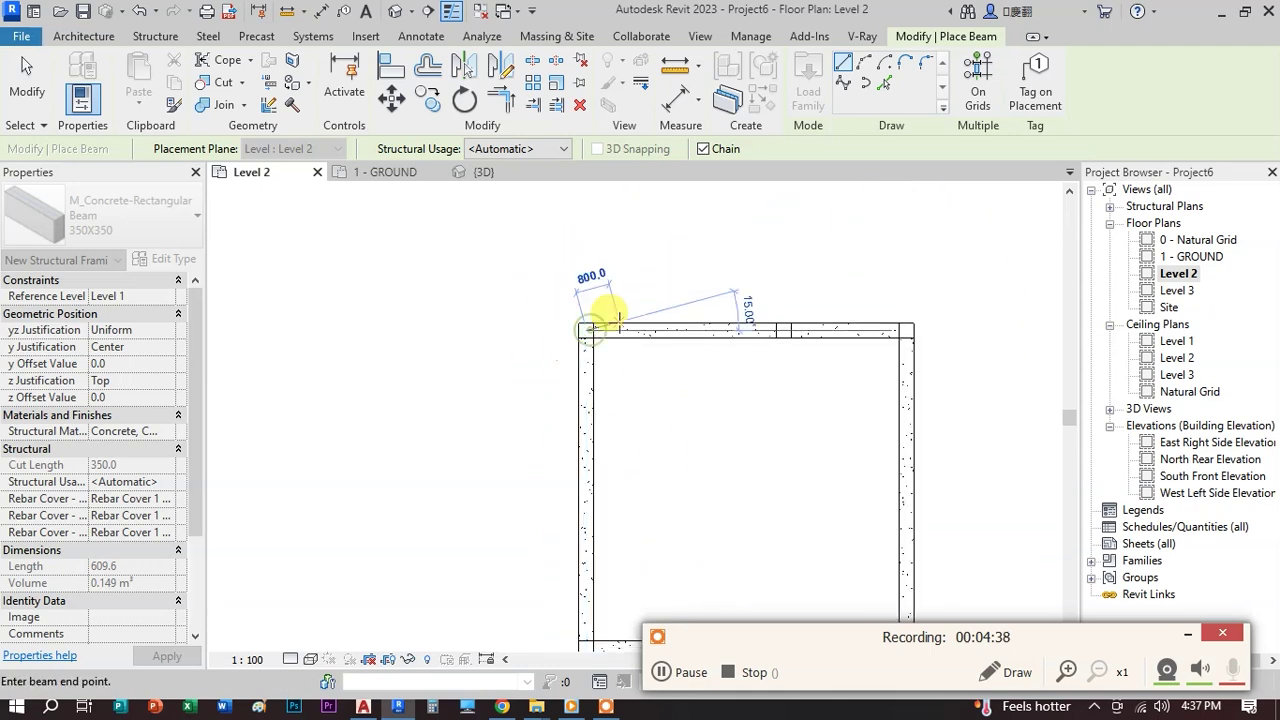
{"action": "left_click", "coordinate": [28, 92]}
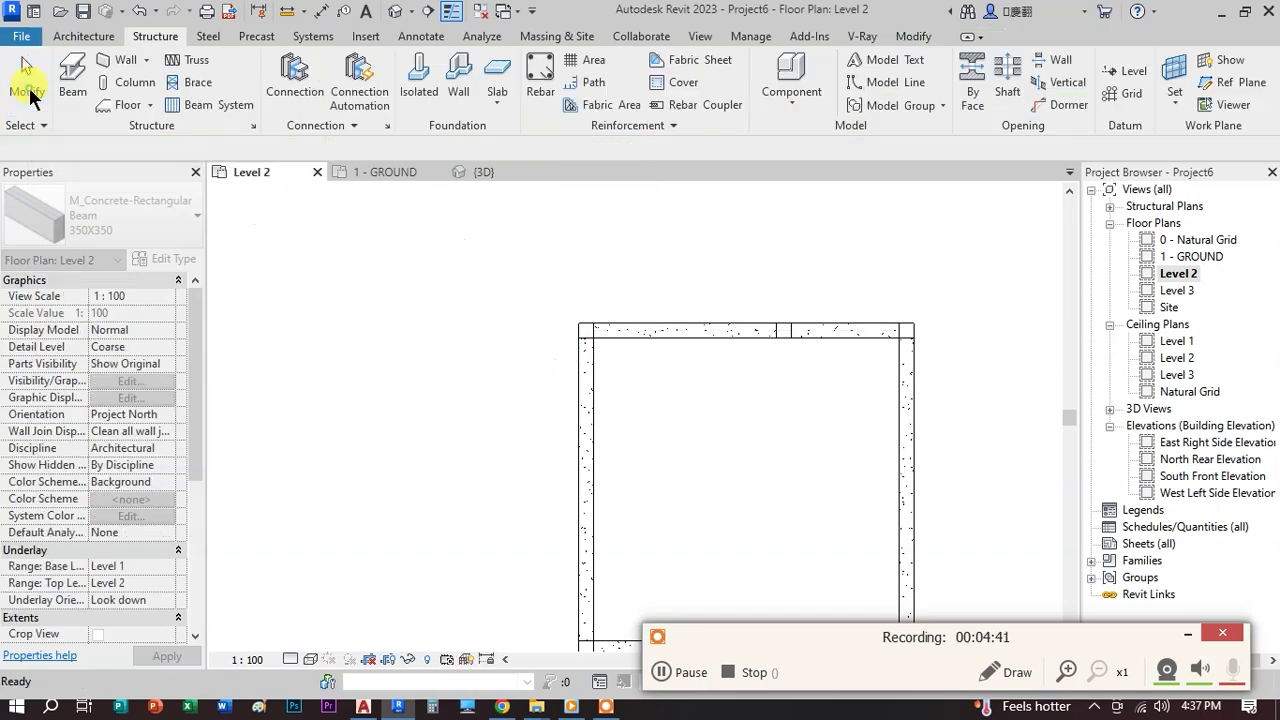
- Examine how the beams meet the columns at the corners in the 3D view
{"action": "left_click", "coordinate": [483, 172]}
{"action": "middle_click_drag", "start_coordinate": [708, 391], "coordinate": [678, 390], "text": "shift"}
{"action": "scroll", "coordinate": [678, 390], "scroll_direction": "up", "scroll_amount": 5}
{"action": "scroll", "coordinate": [749, 386], "scroll_direction": "down", "scroll_amount": 3}
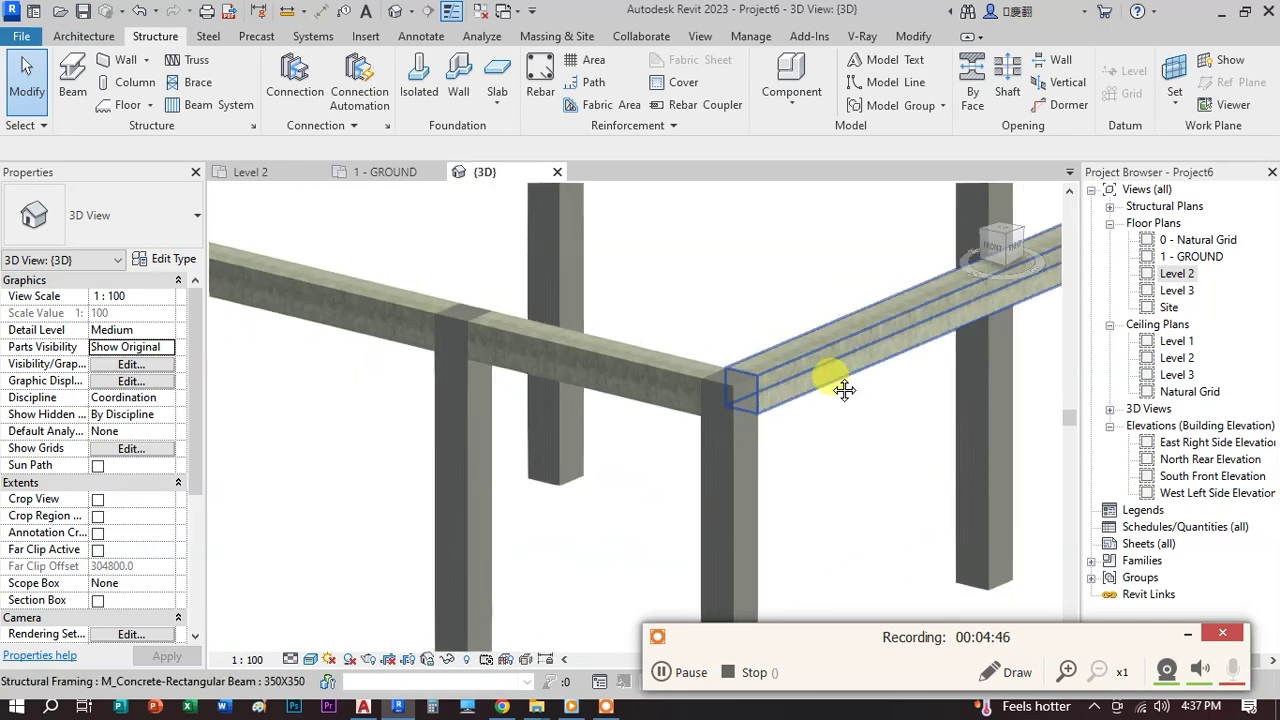
{"action": "scroll", "coordinate": [803, 344], "scroll_direction": "up", "scroll_amount": 4}
{"action": "middle_click_drag", "start_coordinate": [797, 343], "coordinate": [883, 340], "text": "shift"}
{"action": "scroll", "coordinate": [767, 364], "scroll_direction": "down", "scroll_amount": 4}
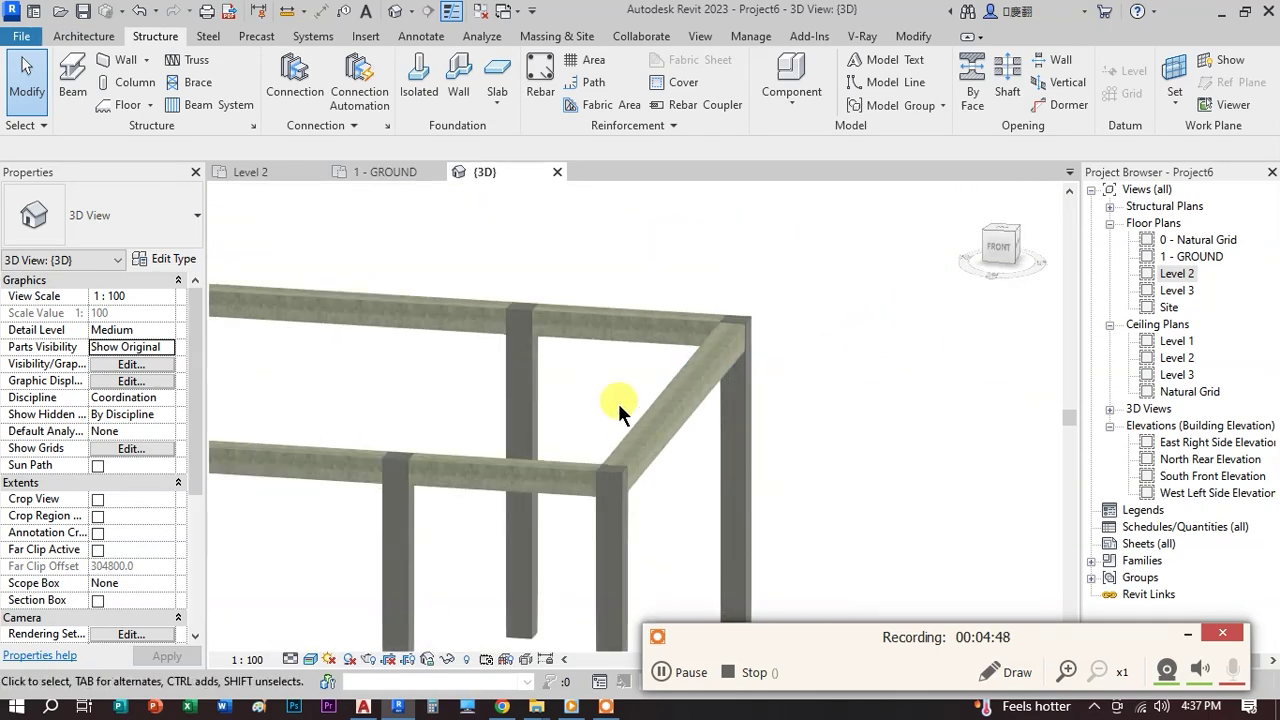
{"action": "middle_click_drag", "start_coordinate": [220, 353], "coordinate": [657, 348]}
{"action": "scroll", "coordinate": [609, 260], "scroll_direction": "up", "scroll_amount": 4}
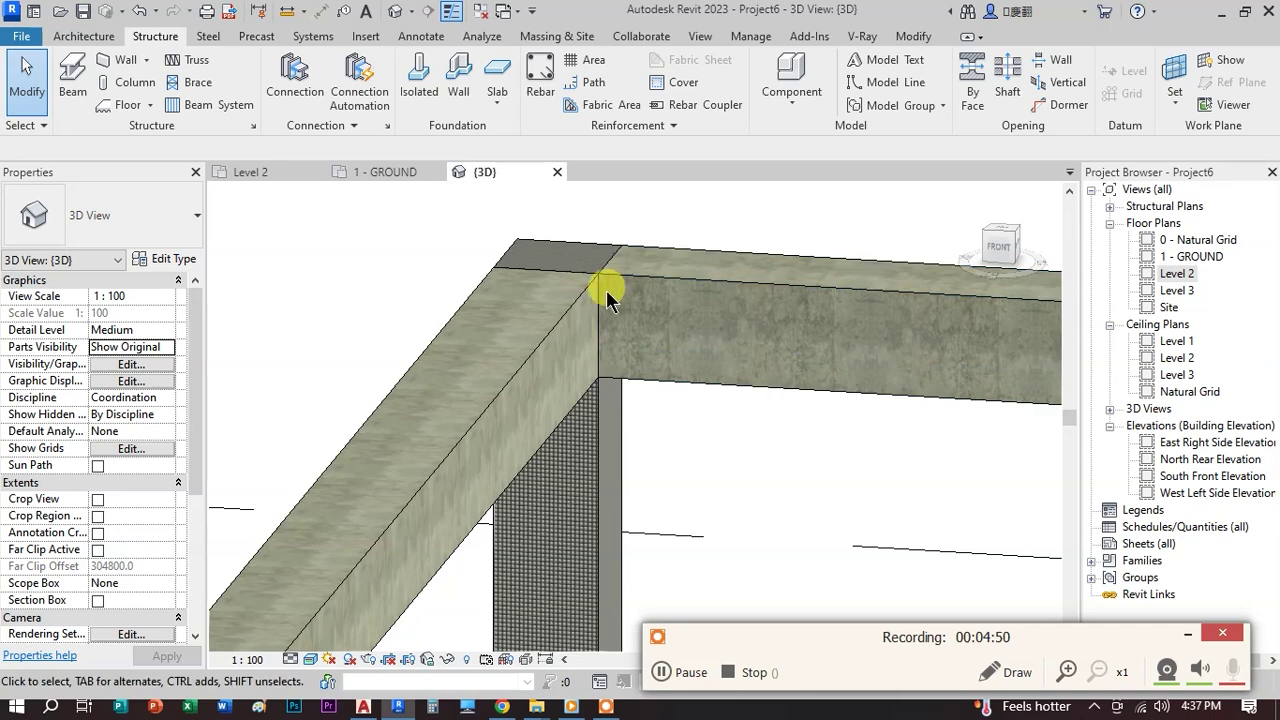
{"action": "scroll", "coordinate": [590, 280], "scroll_direction": "down", "scroll_amount": 4}
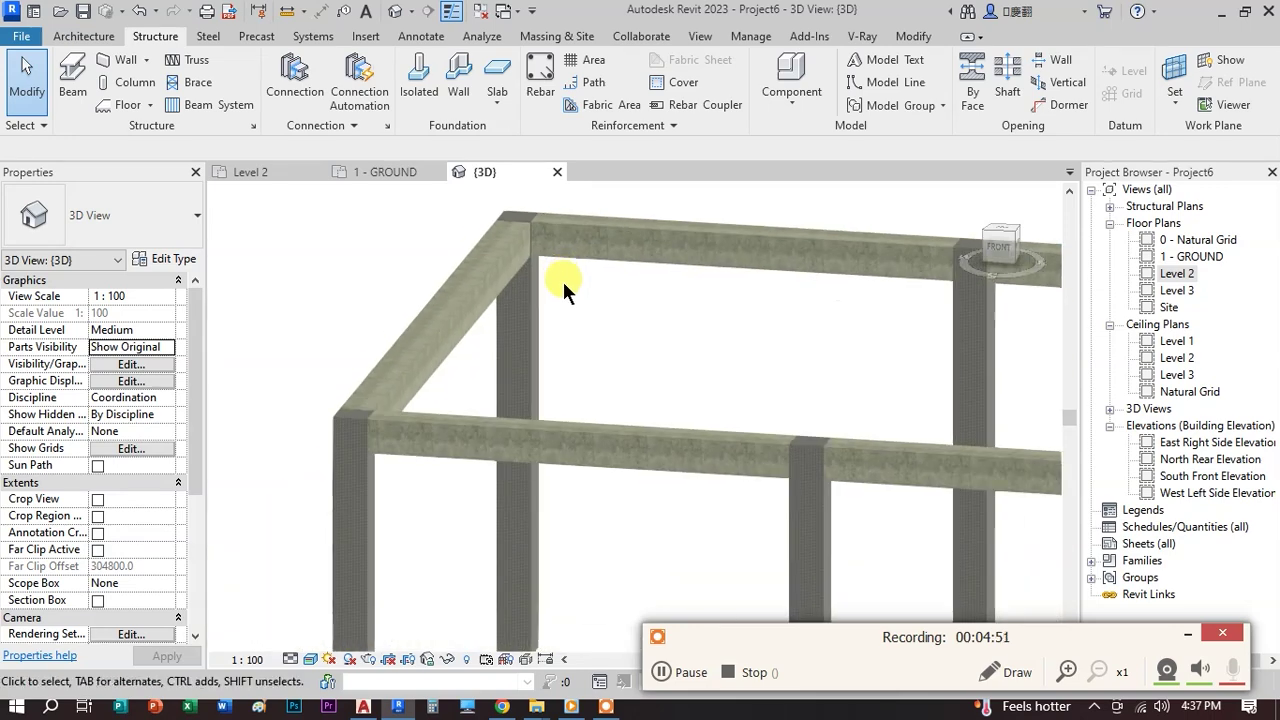
- Select all instances of the 350X350 beam from the Level 2 plan and set their z Offset Value to -50
{"action": "left_click", "coordinate": [272, 172]}
{"action": "left_click", "coordinate": [643, 289]}
{"action": "left_click_drag", "start_coordinate": [923, 430], "coordinate": [423, 358]}
{"action": "left_click", "coordinate": [675, 377]}
{"action": "right_click", "coordinate": [618, 306]}
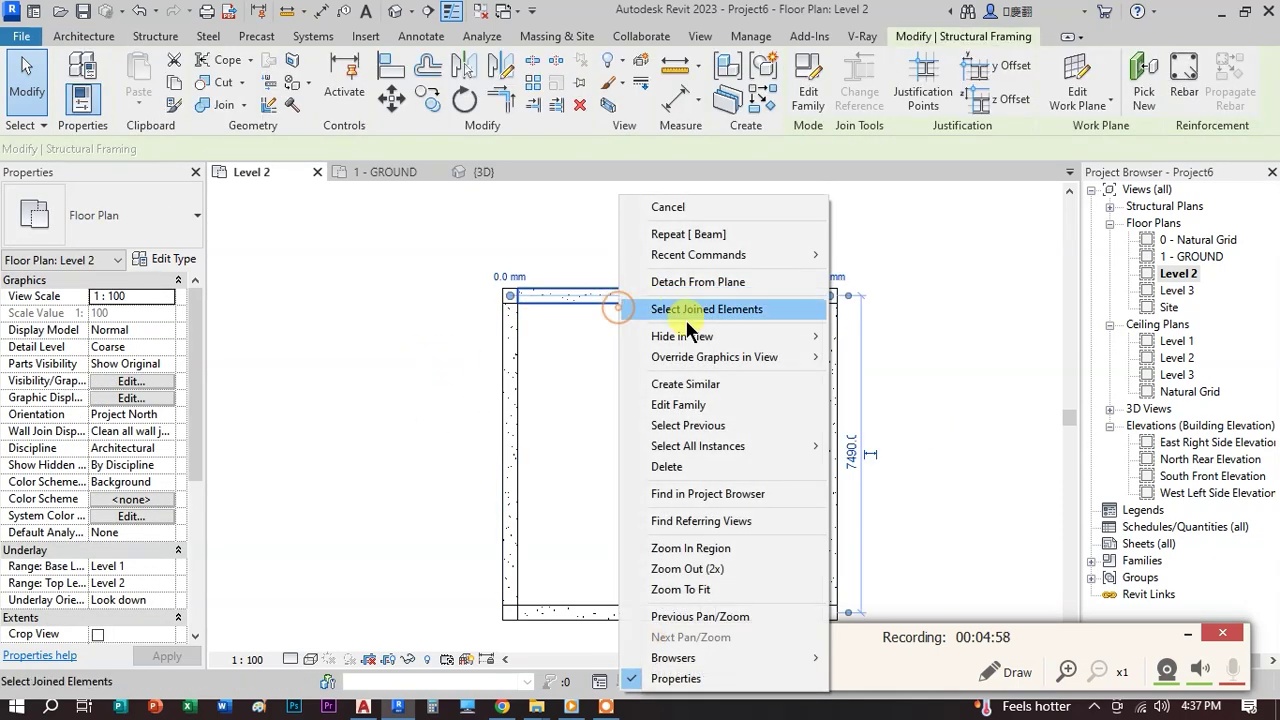
{"action": "mouse_move", "coordinate": [730, 444]}
{"action": "left_click", "coordinate": [872, 446]}
{"action": "middle_click_drag", "start_coordinate": [731, 395], "coordinate": [697, 256]}
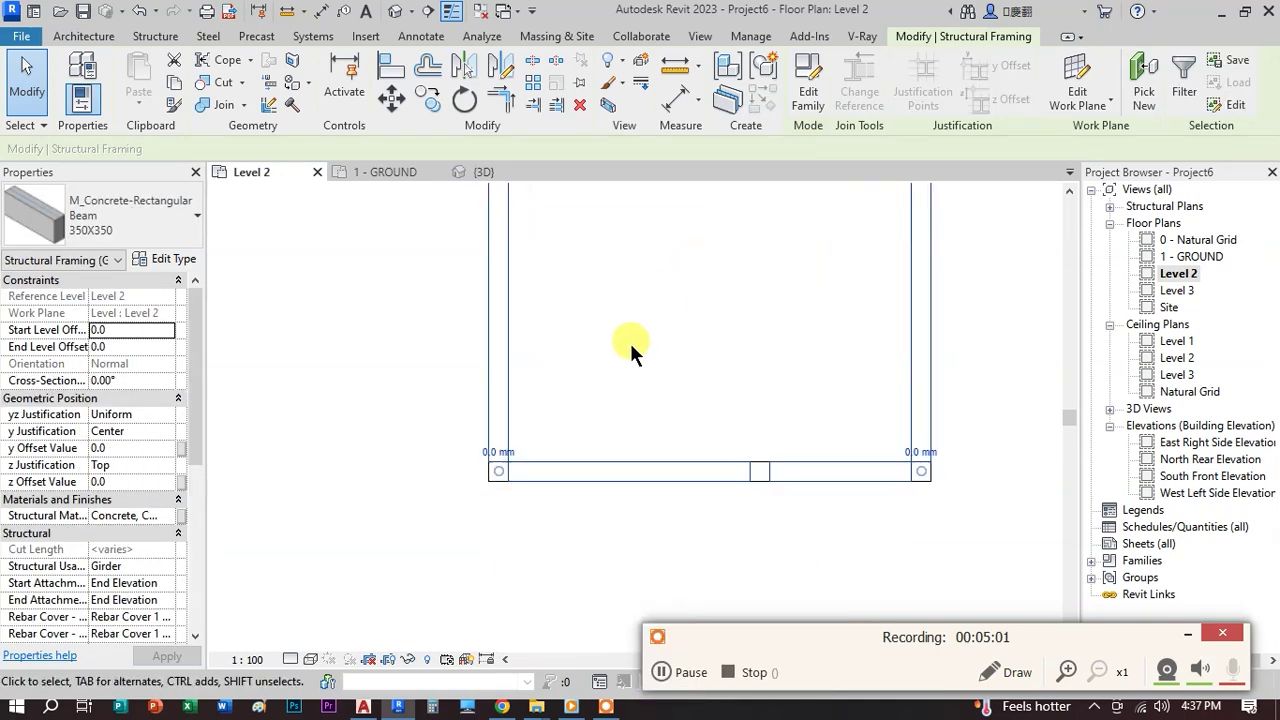
{"action": "scroll", "coordinate": [629, 340], "scroll_direction": "up", "scroll_amount": 2}
{"action": "middle_click_drag", "start_coordinate": [629, 340], "coordinate": [607, 464]}
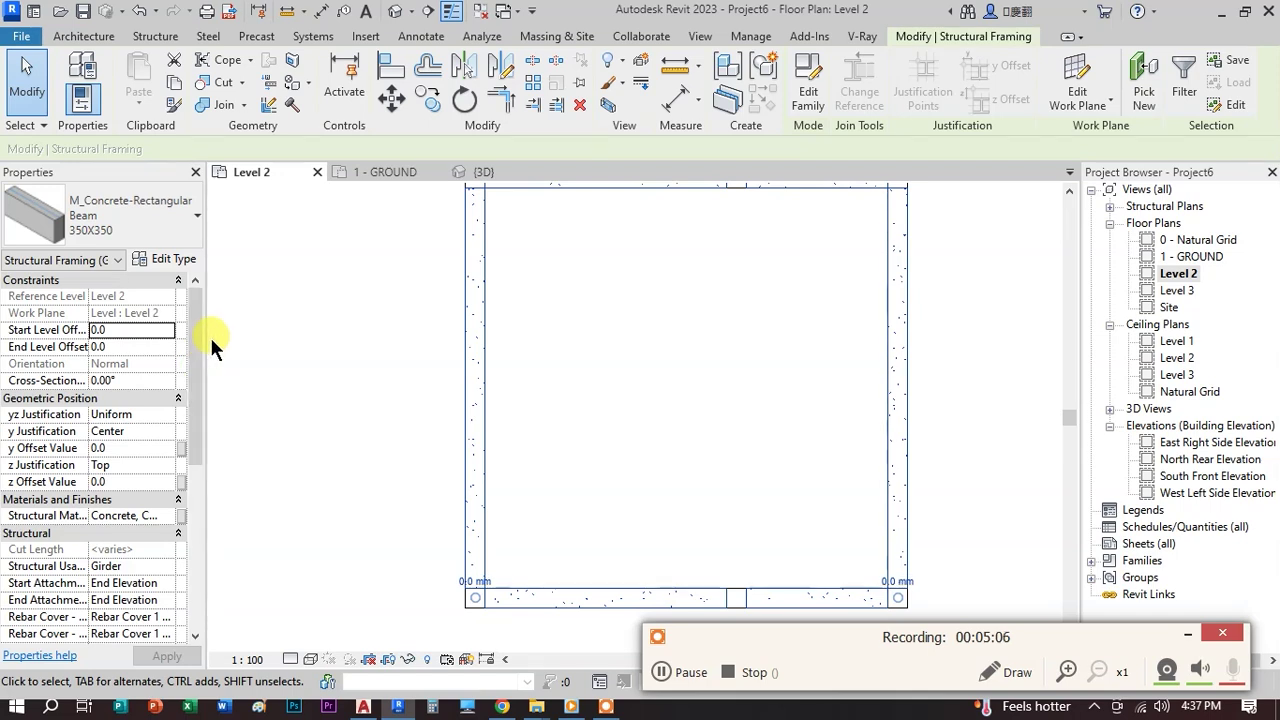
{"action": "left_click", "coordinate": [120, 481]}
{"action": "type", "text": "-50"}
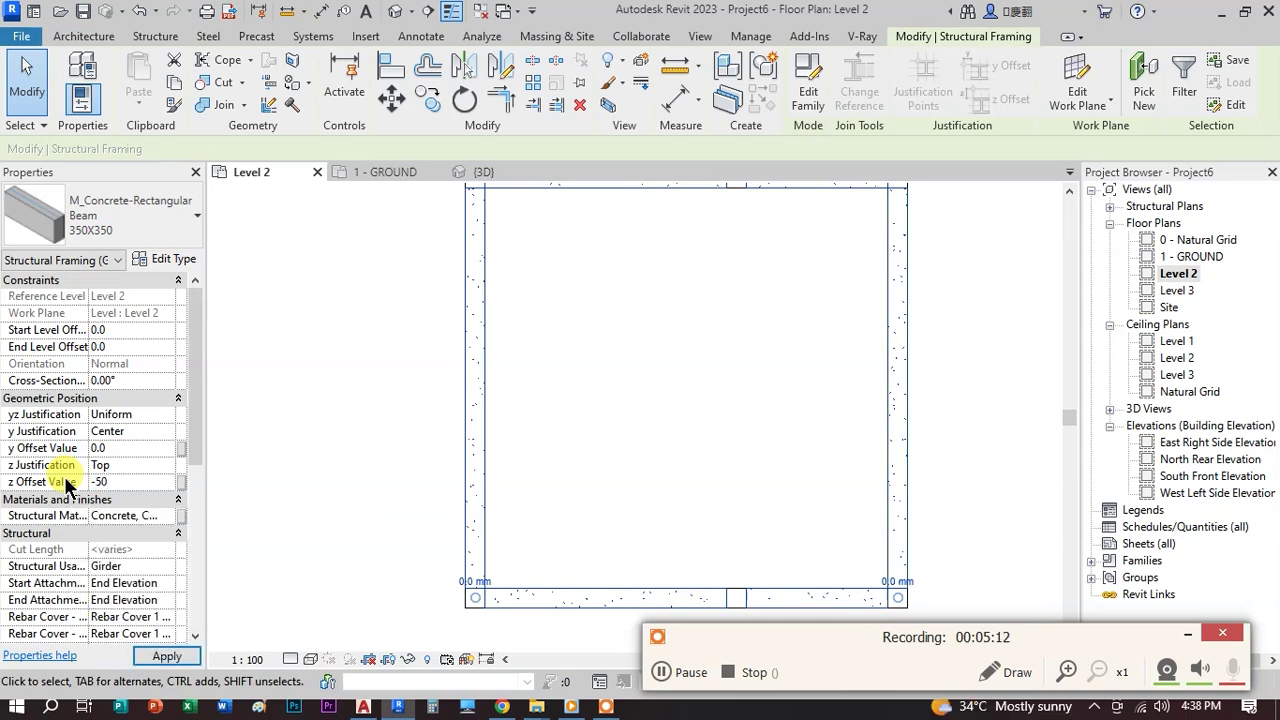
{"action": "key", "text": "Return"}
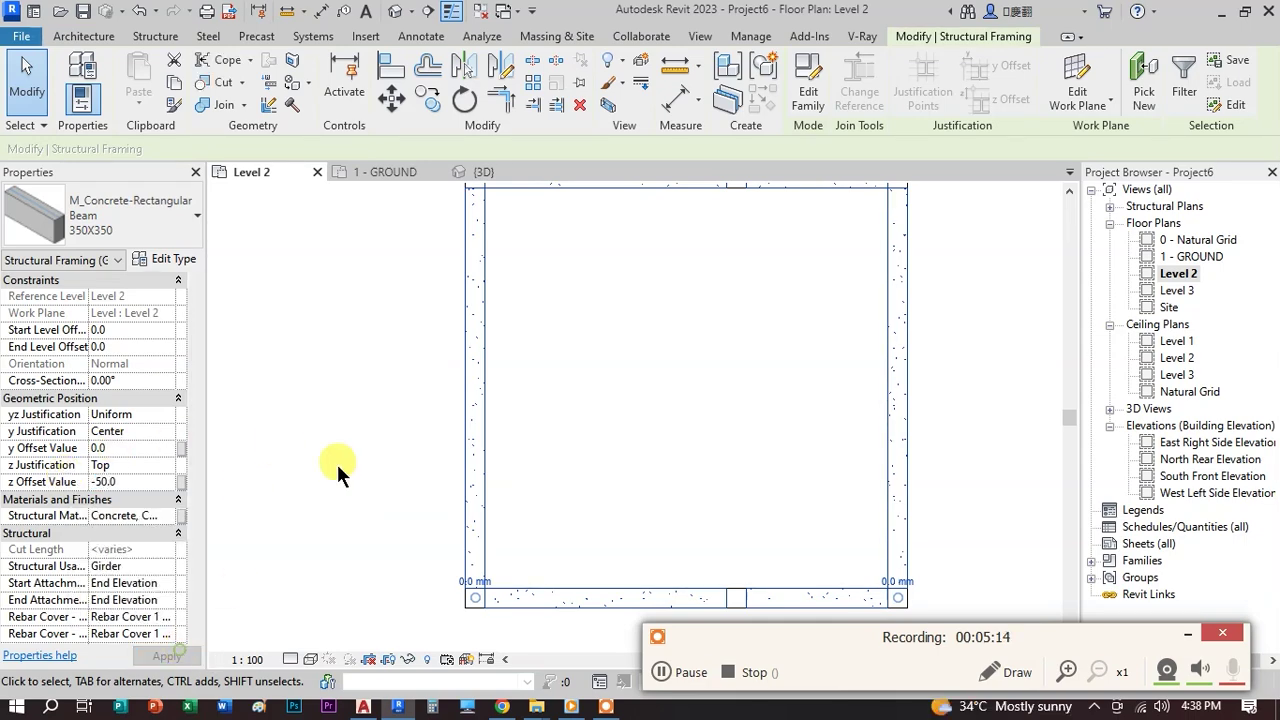
{"action": "left_click", "coordinate": [348, 422]}
- Check the height of the offset beams against the column tops in the 3D view
{"action": "left_click", "coordinate": [484, 172]}
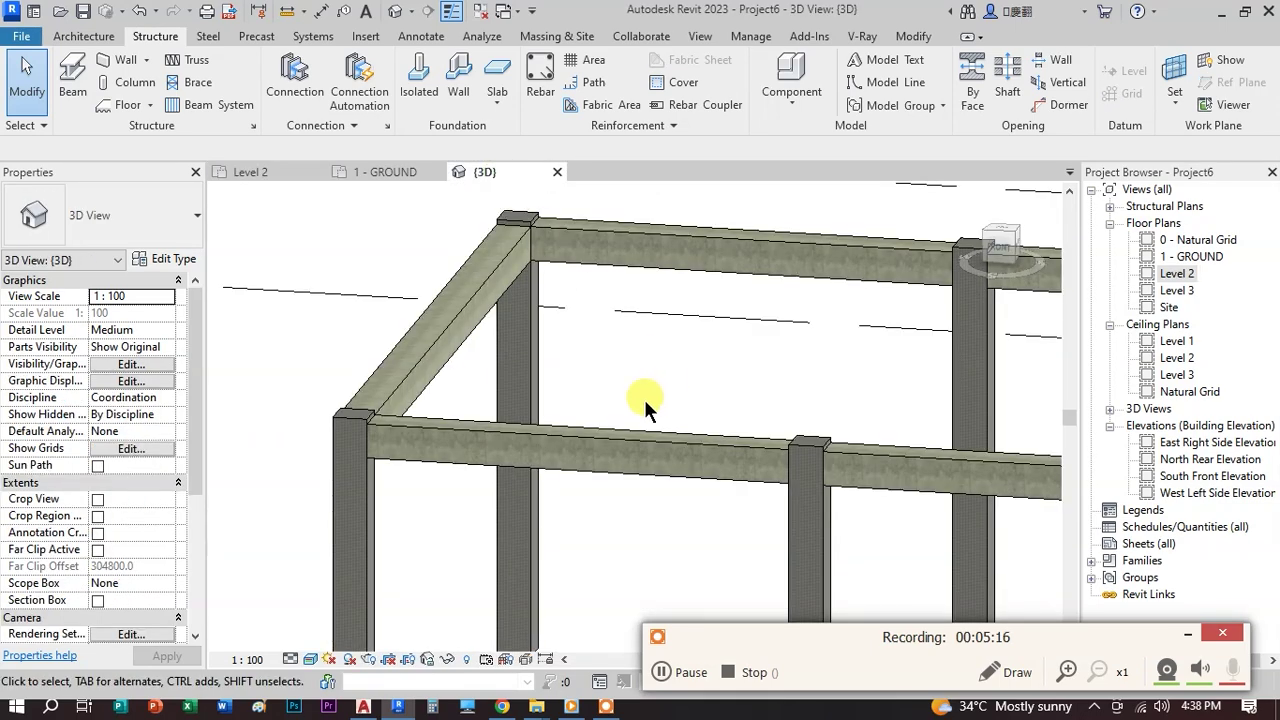
{"action": "scroll", "coordinate": [378, 438], "scroll_direction": "up", "scroll_amount": 5}
{"action": "scroll", "coordinate": [365, 405], "scroll_direction": "down", "scroll_amount": 6}
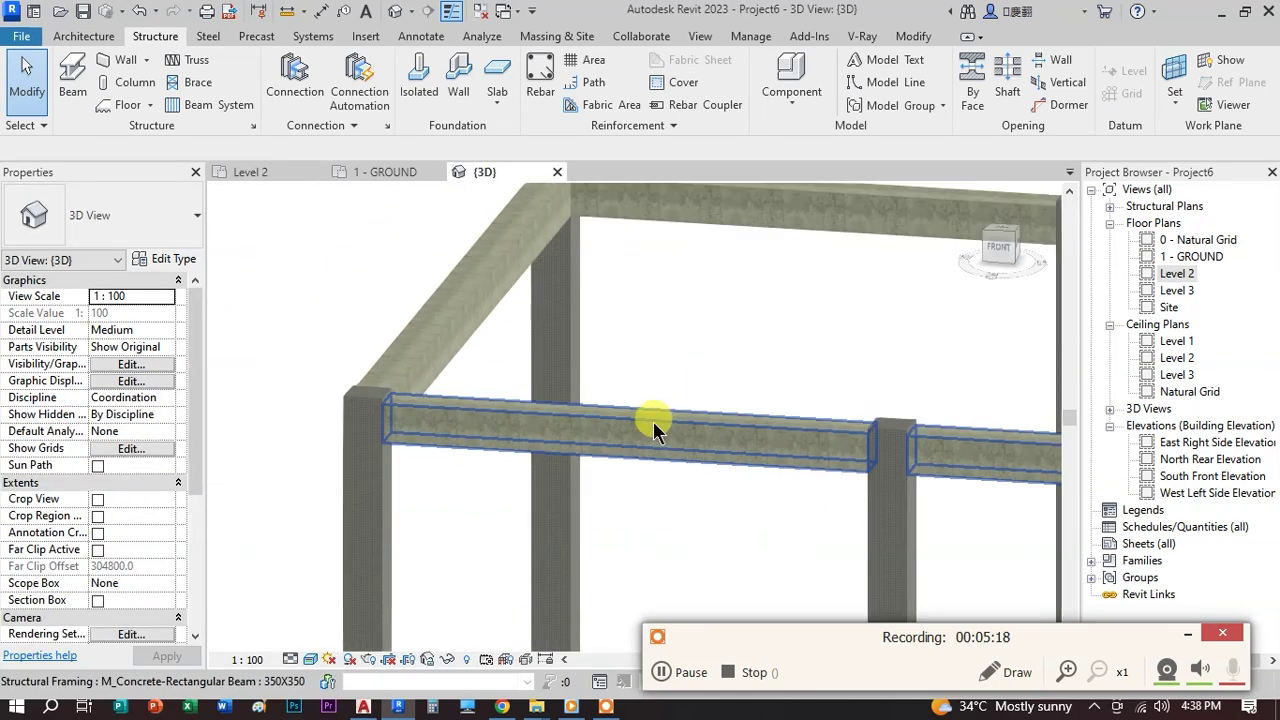
{"action": "middle_click_drag", "start_coordinate": [686, 443], "coordinate": [668, 430]}
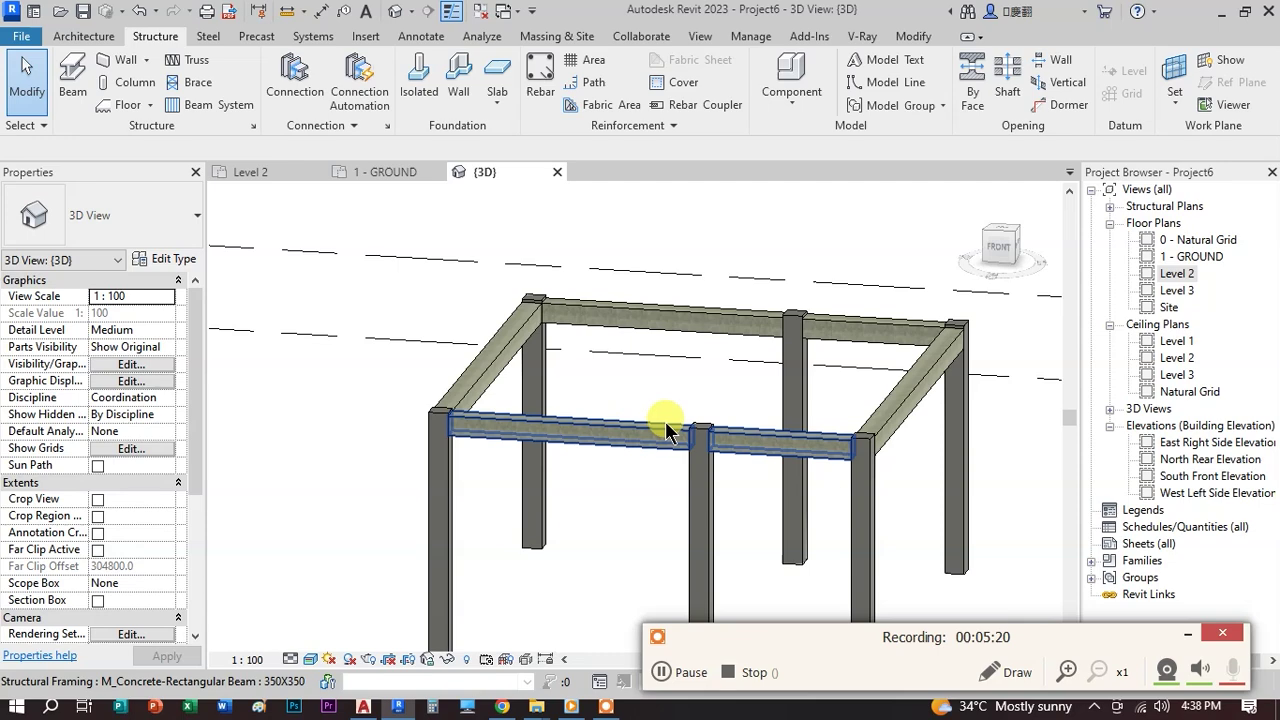
{"action": "scroll", "coordinate": [666, 430], "scroll_direction": "down", "scroll_amount": 2}
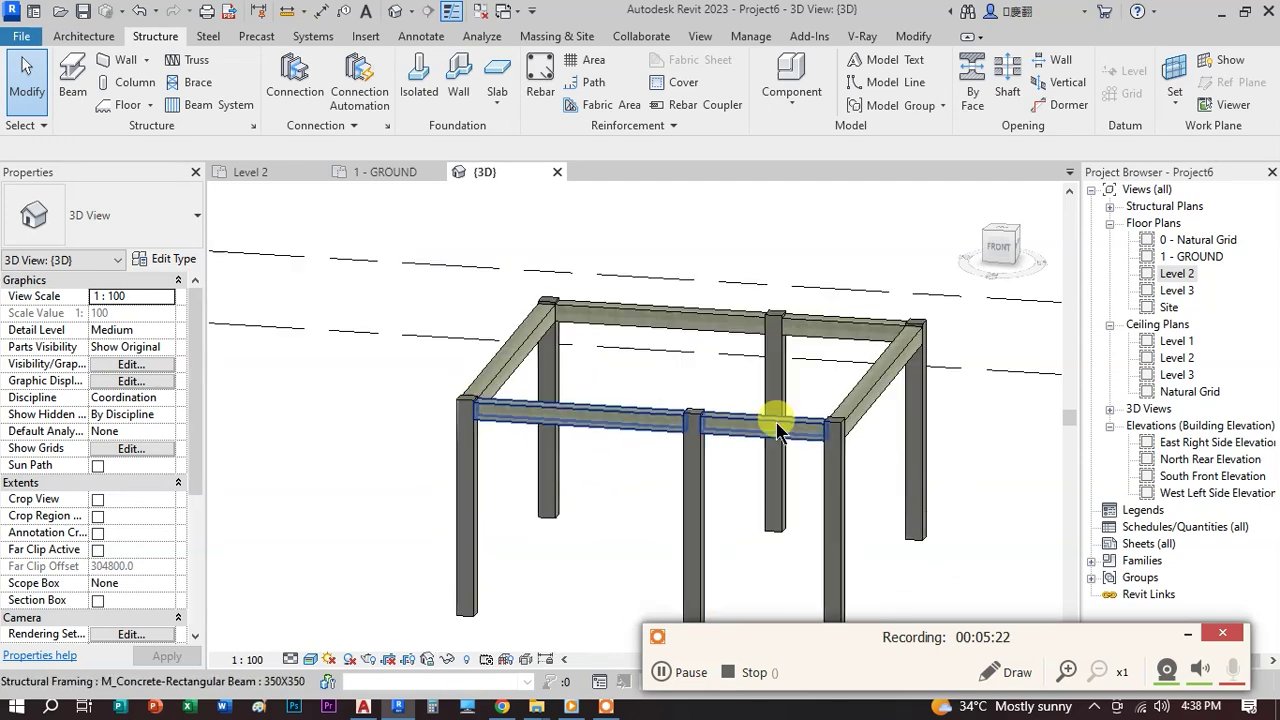